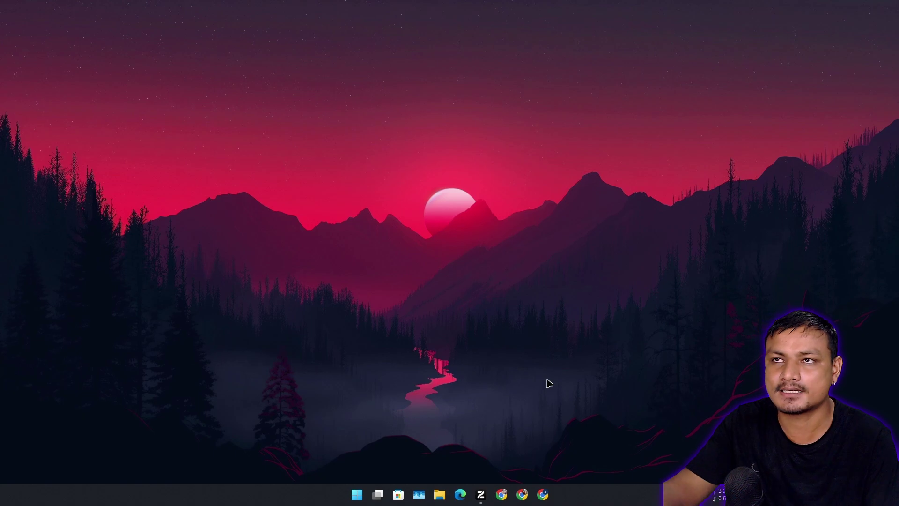
Open the browser on Microsoft Learn's 'Answer files (unattend.xml)' article
left_click(480, 494)
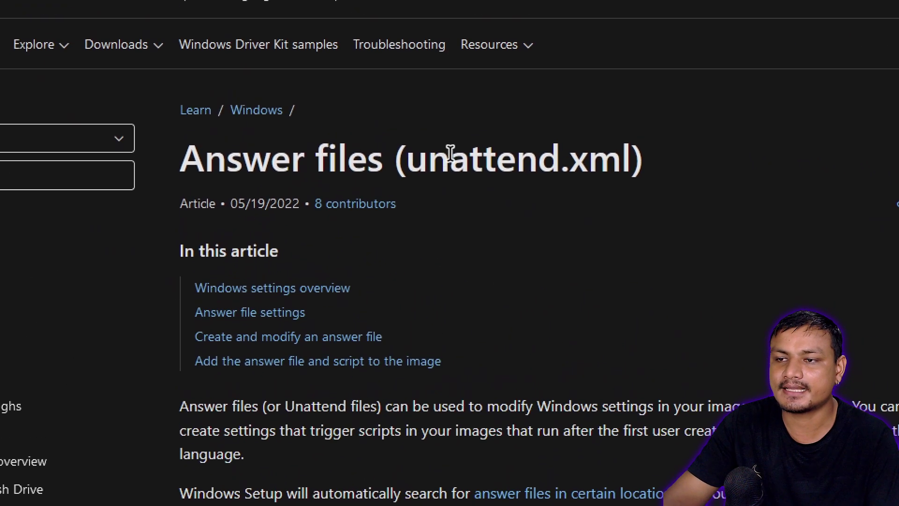
Read through the article's configuration passes, then bring up the article tab's context menu
scroll(416, 393, "down", 2)
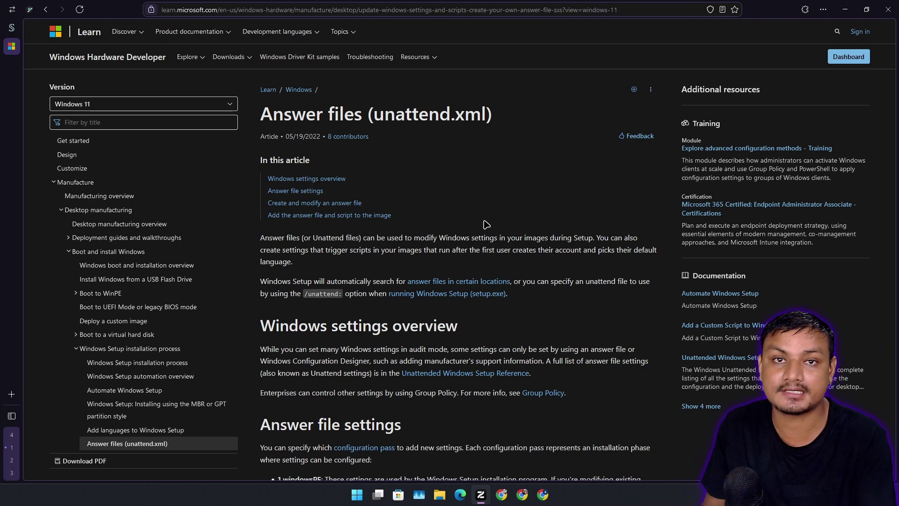
scroll(486, 224, "down", 1)
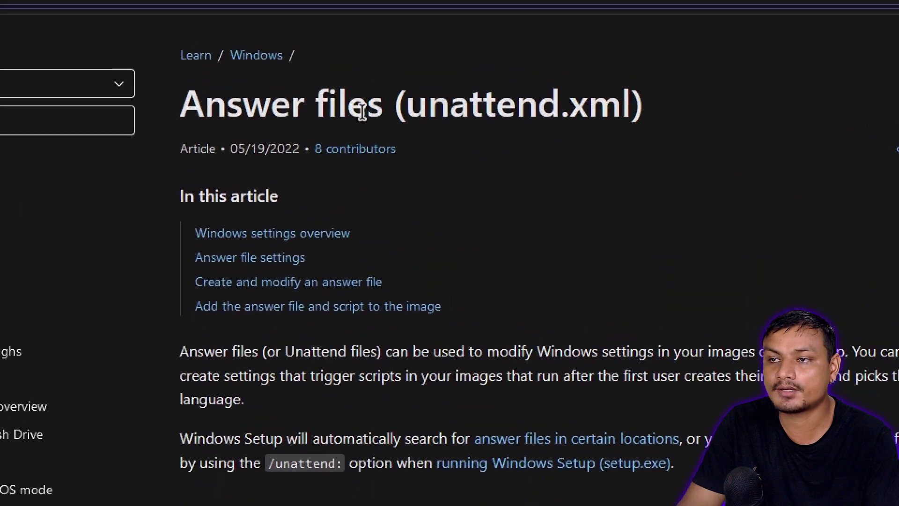
scroll(422, 140, "down", 8)
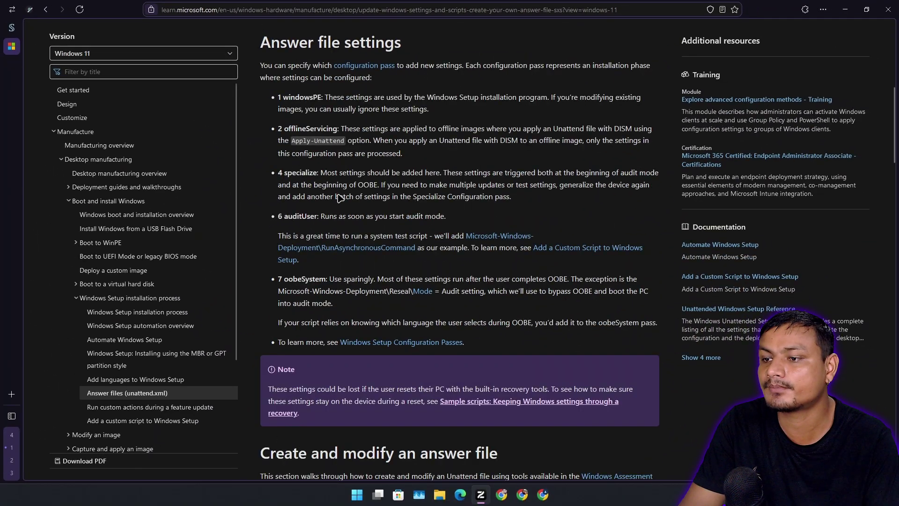
scroll(411, 243, "down", 9)
scroll(411, 244, "down", 10)
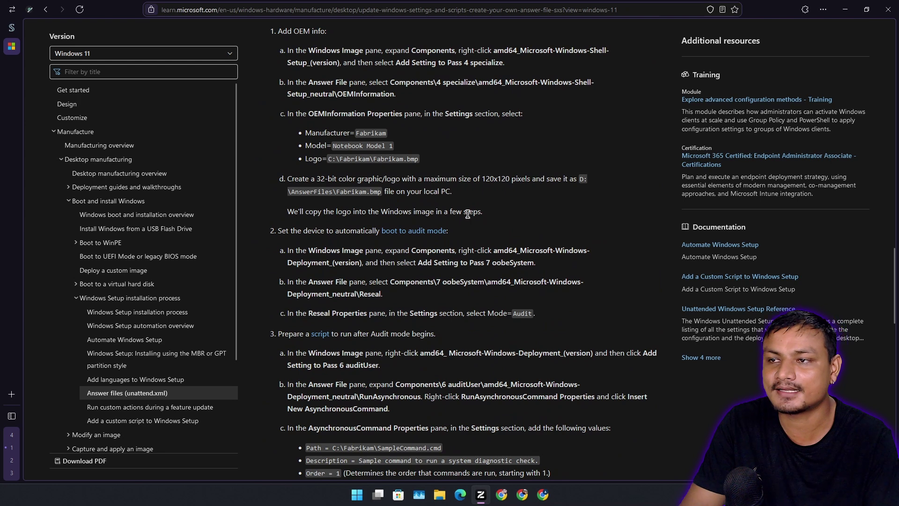
scroll(467, 214, "up", 15)
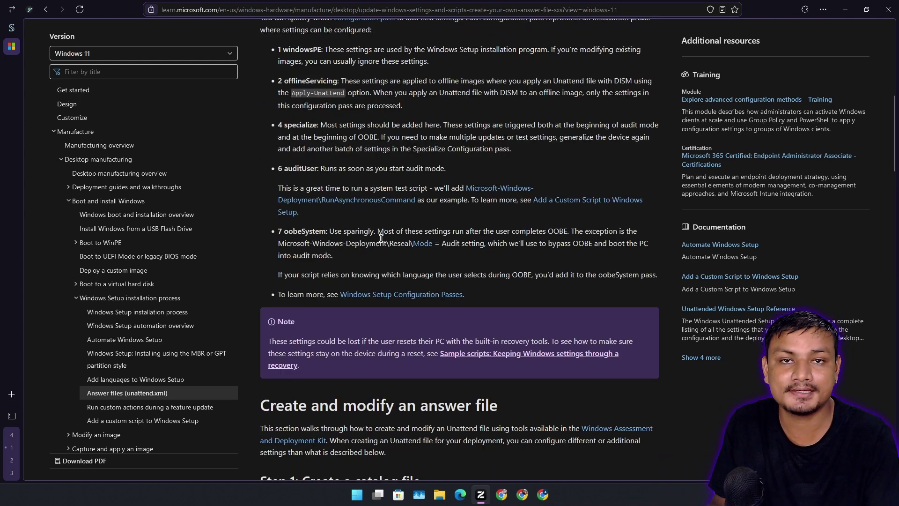
right_click(11, 46)
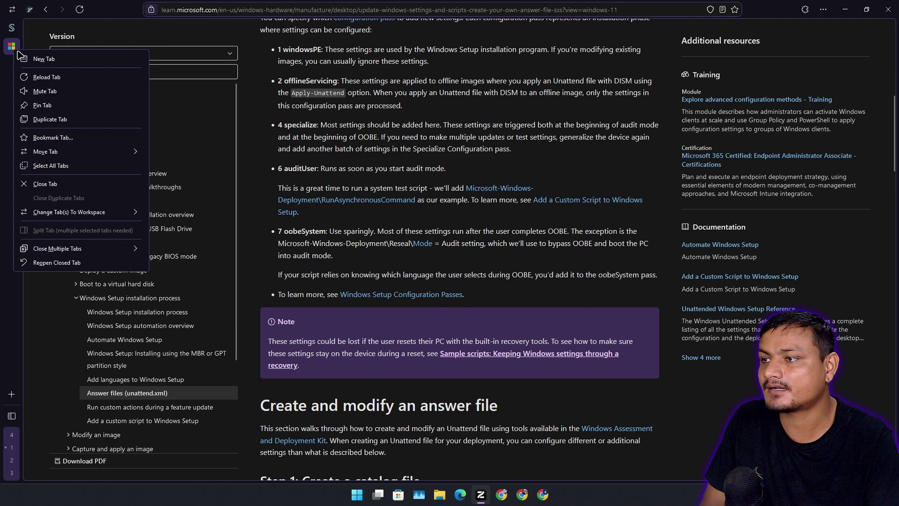
Close the Microsoft Learn tab to reveal the schneegans.de autounattend.xml generator
left_click(77, 189)
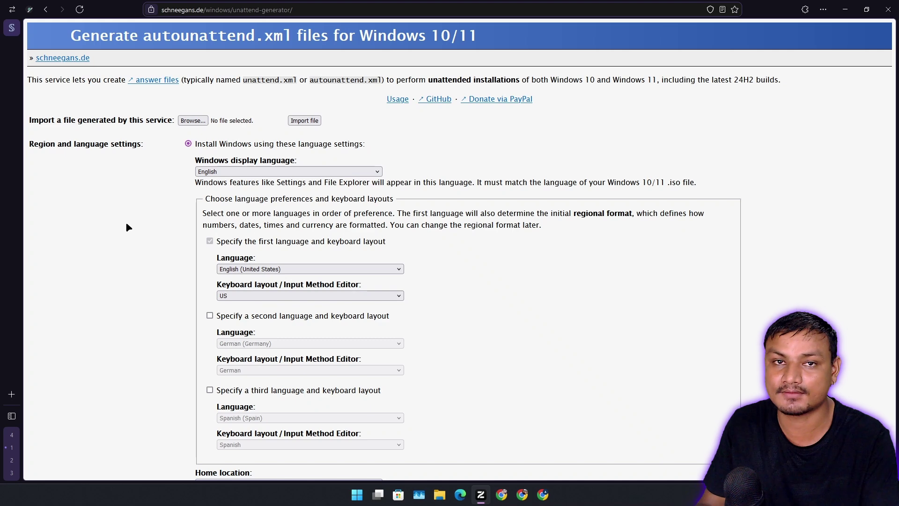
Zoom the form to 133% and review English language, United States location and 64-bit architecture
key("ctrl+plus")
key("ctrl+plus")
key("ctrl+plus")
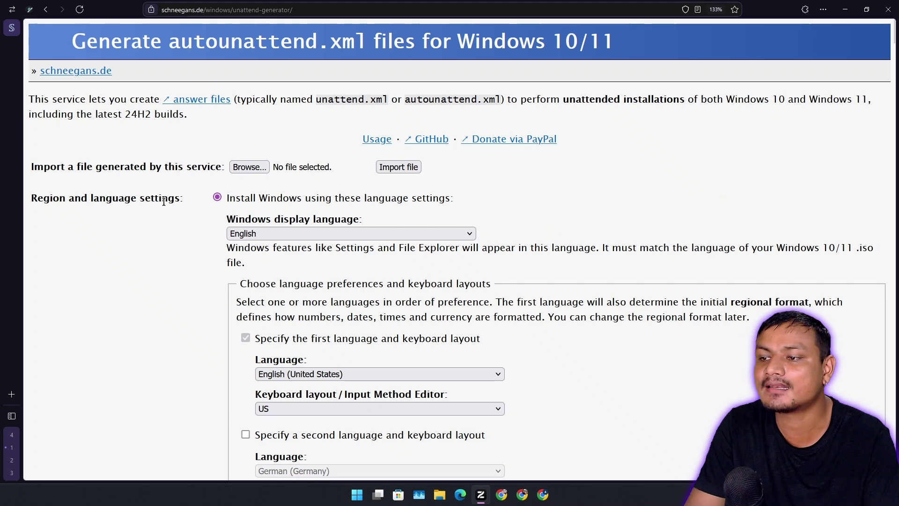
scroll(276, 194, "down", 2)
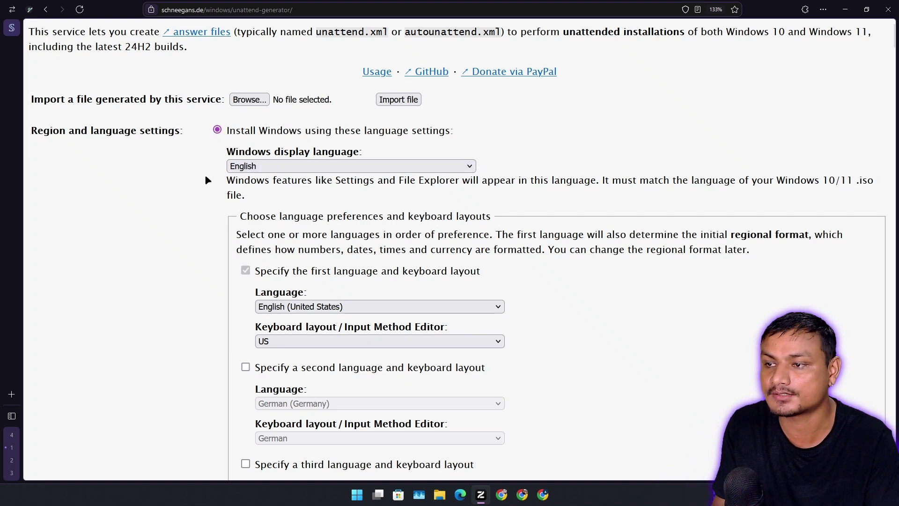
scroll(181, 219, "down", 2)
scroll(189, 161, "up", 2)
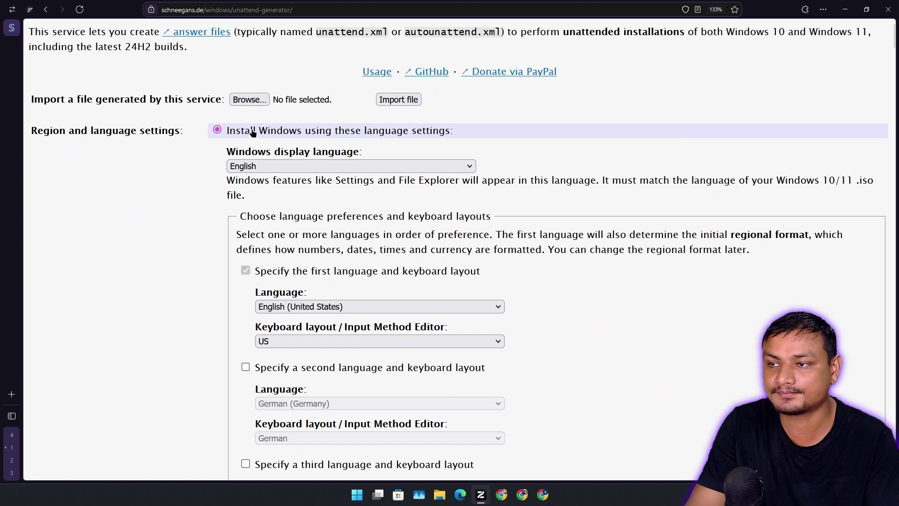
scroll(205, 229, "down", 3)
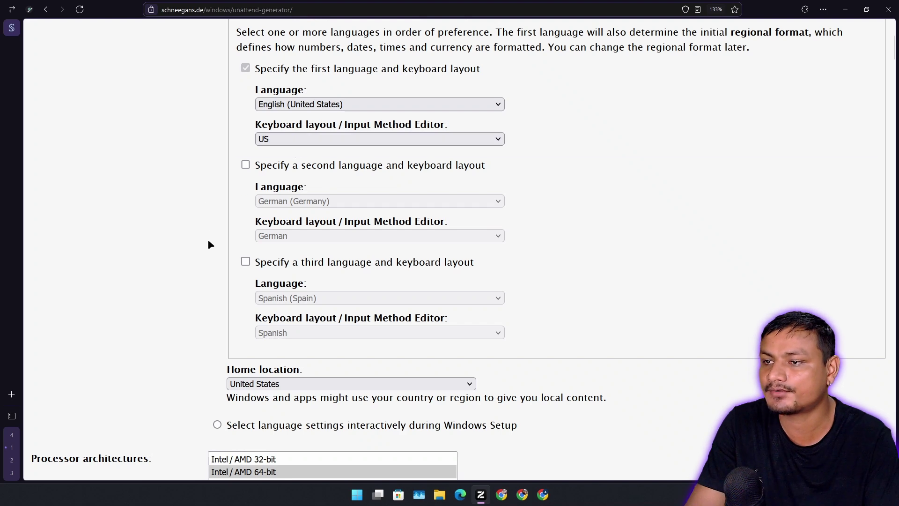
scroll(201, 243, "down", 3)
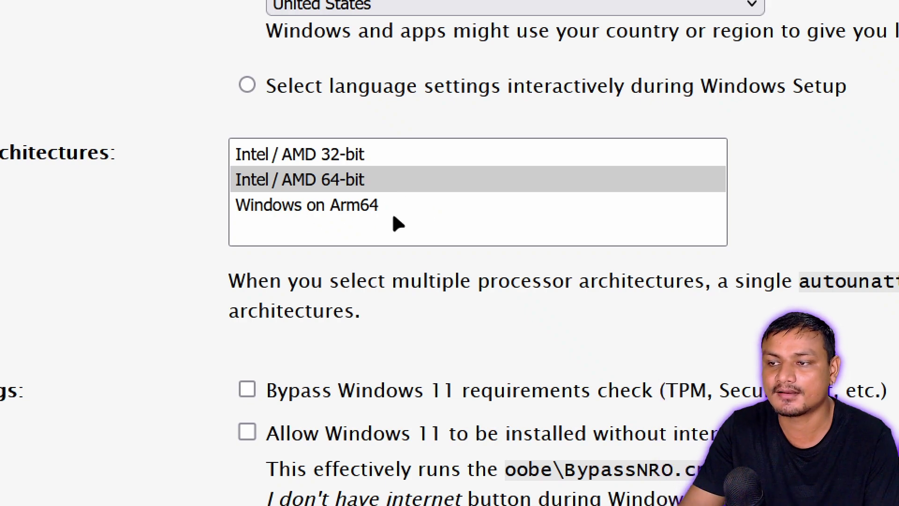
Enable 'Bypass Windows 11 requirements check' and 'Allow Windows 11 to be installed without internet connection'
scroll(108, 296, "down", 3)
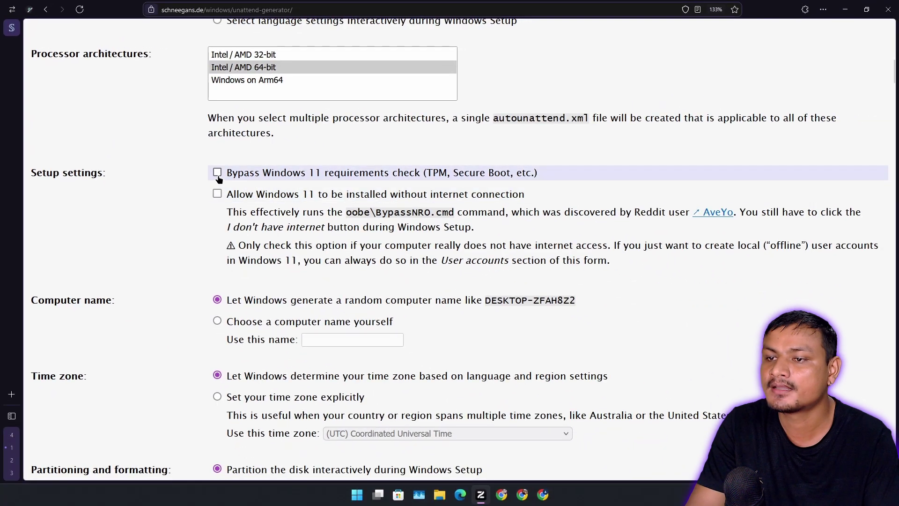
left_click(218, 173)
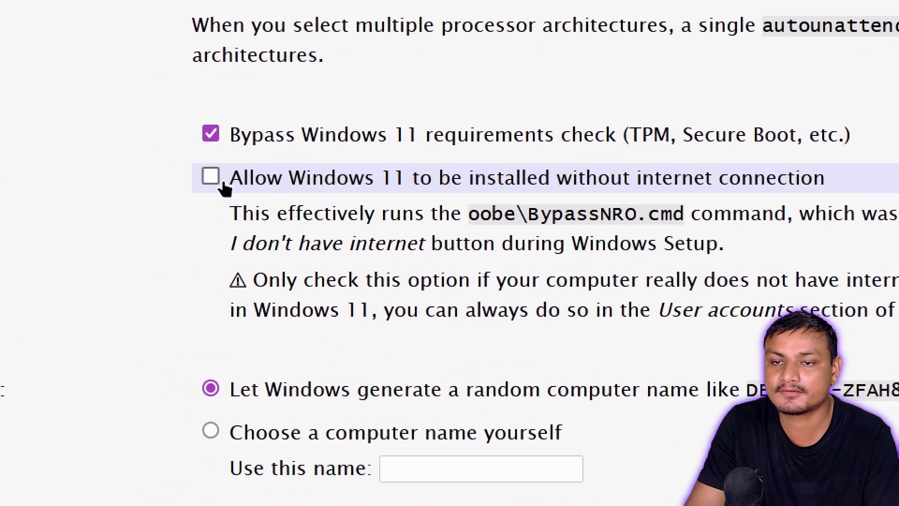
left_click(277, 182)
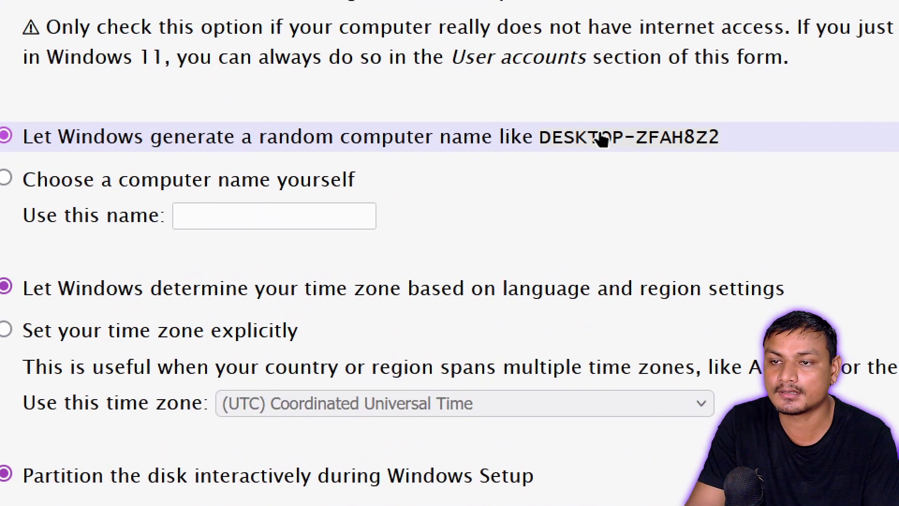
Choose a custom computer name and enter Win11PC
left_click(5, 179)
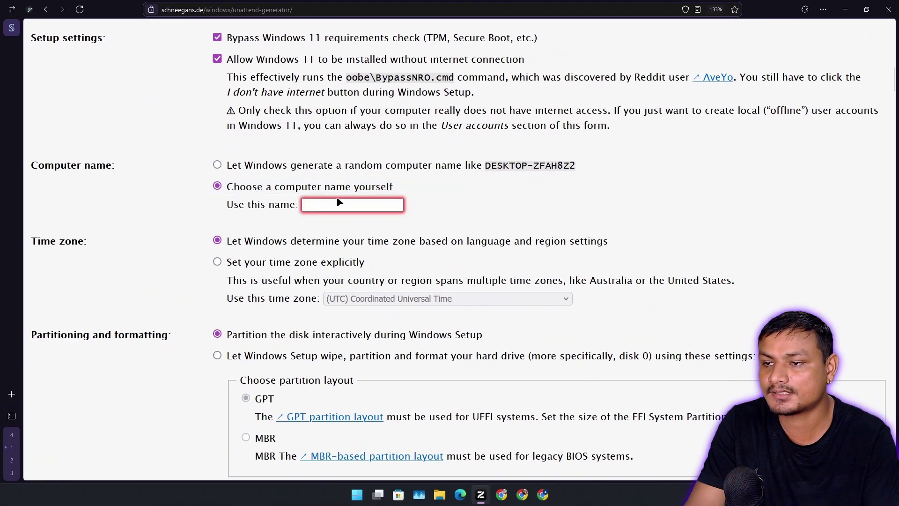
left_click(339, 201)
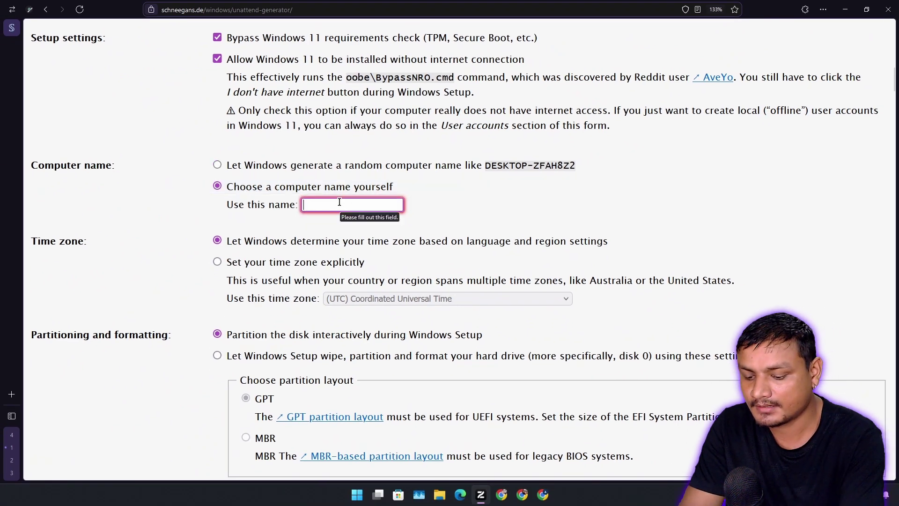
type("Win11PC")
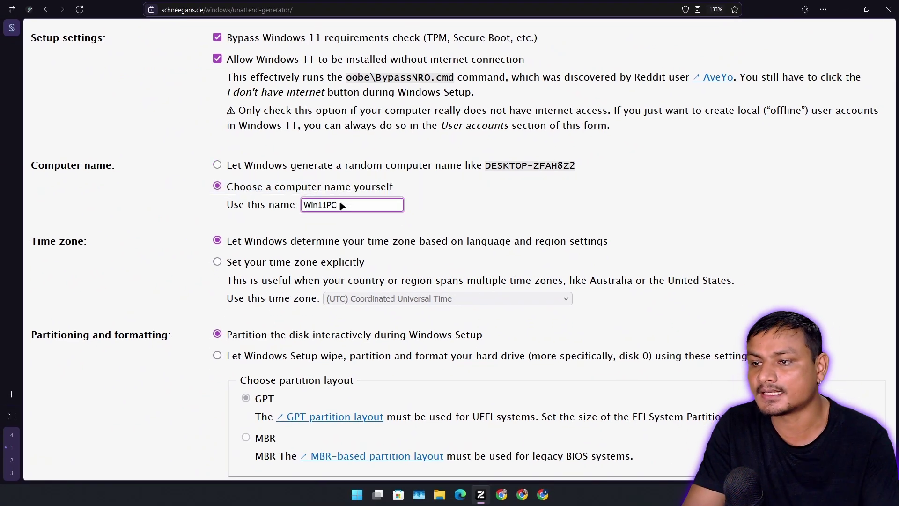
left_click(196, 283)
scroll(142, 235, "down", 3)
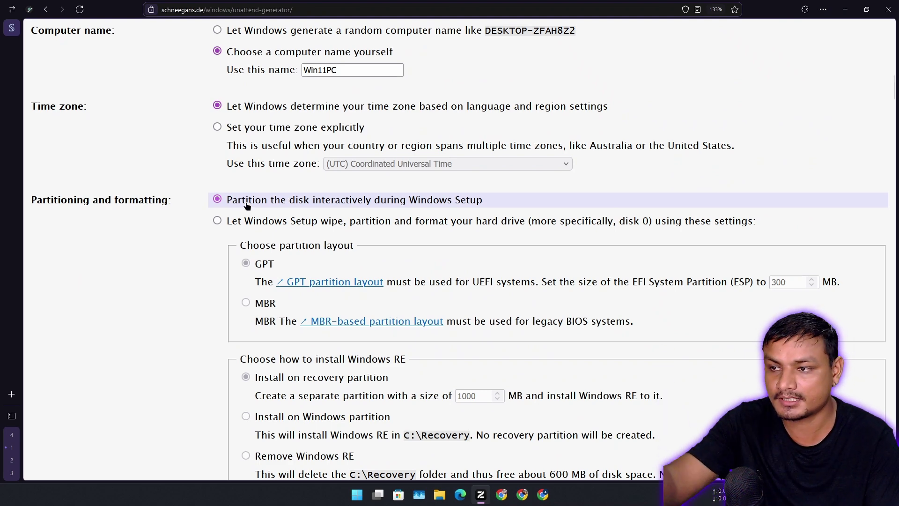
scroll(203, 268, "down", 4)
scroll(208, 234, "up", 4)
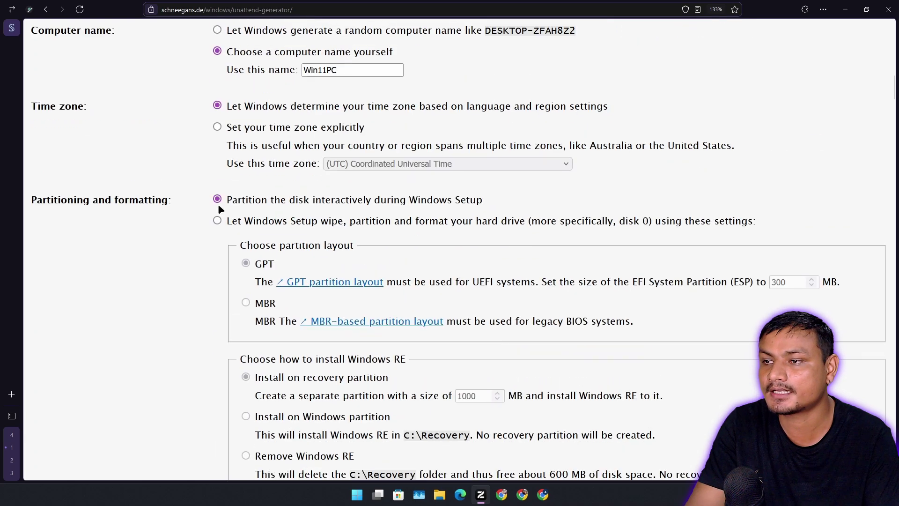
scroll(206, 248, "down", 4)
scroll(201, 262, "up", 4)
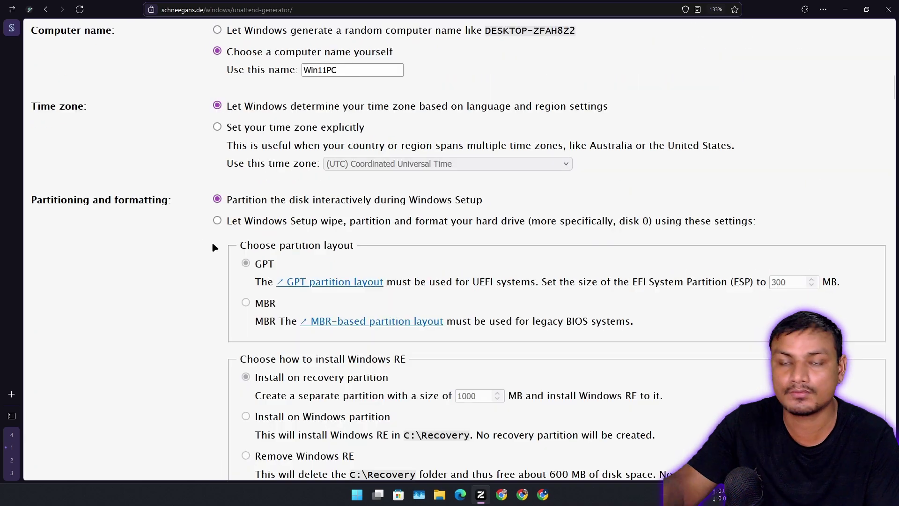
scroll(210, 234, "down", 10)
left_click(415, 235)
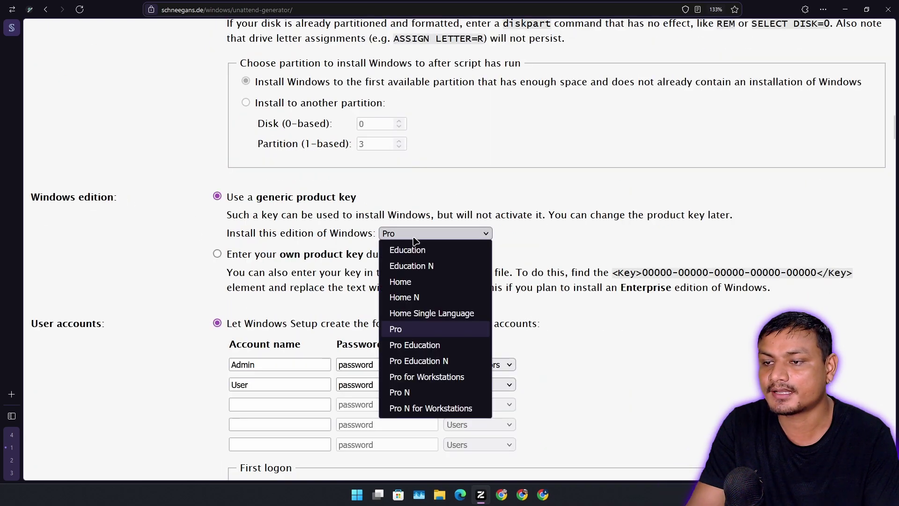
left_click(417, 328)
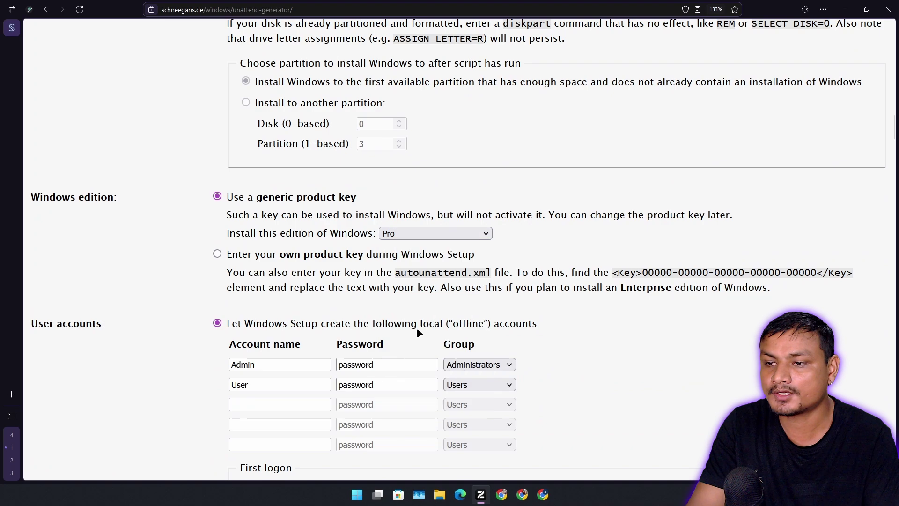
left_click(410, 235)
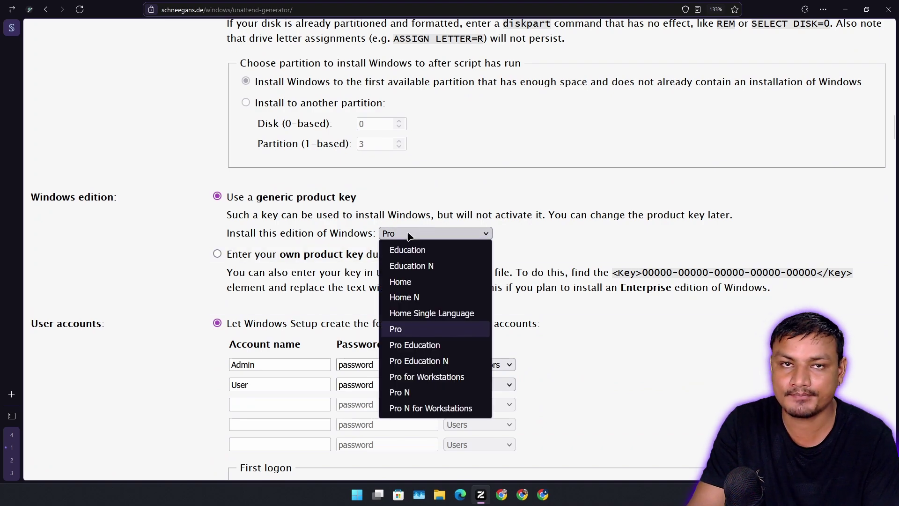
left_click(412, 328)
scroll(220, 202, "down", 1)
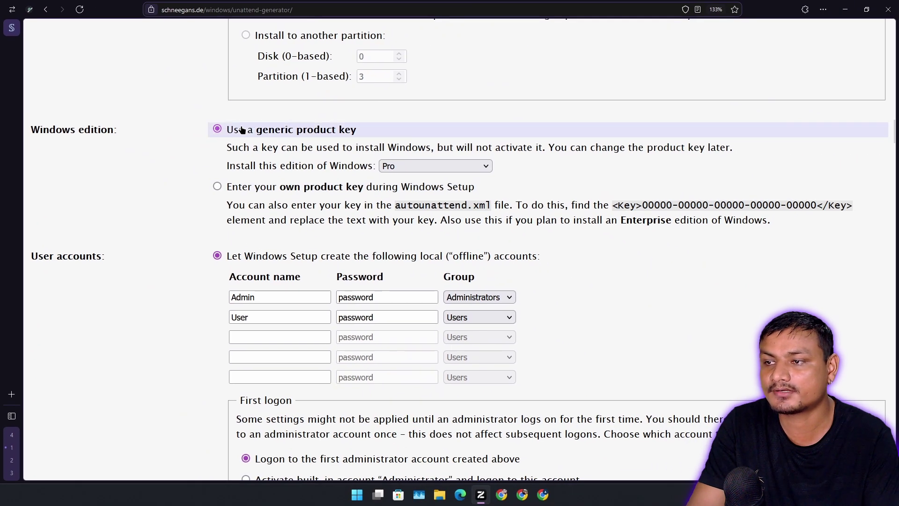
scroll(155, 243, "down", 2)
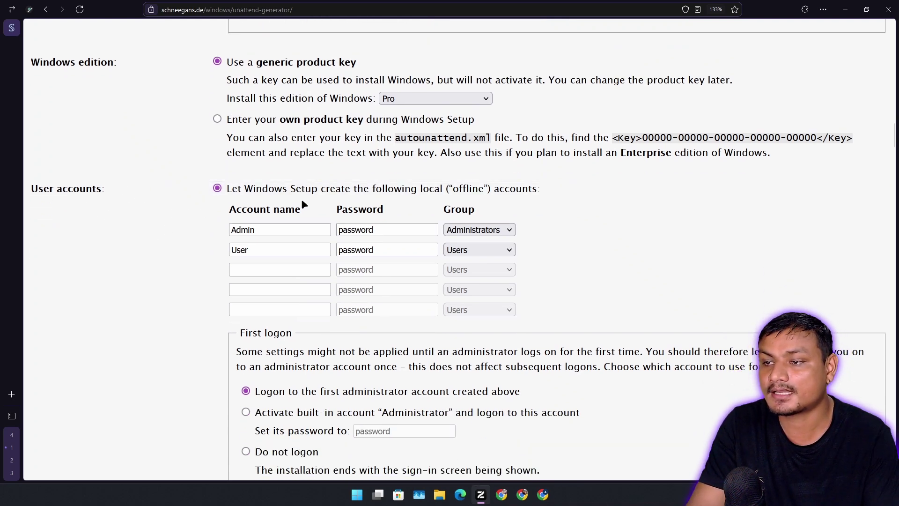
Rename the first administrator account and enter its password
left_click(279, 231)
key("ctrl+a")
type("J")
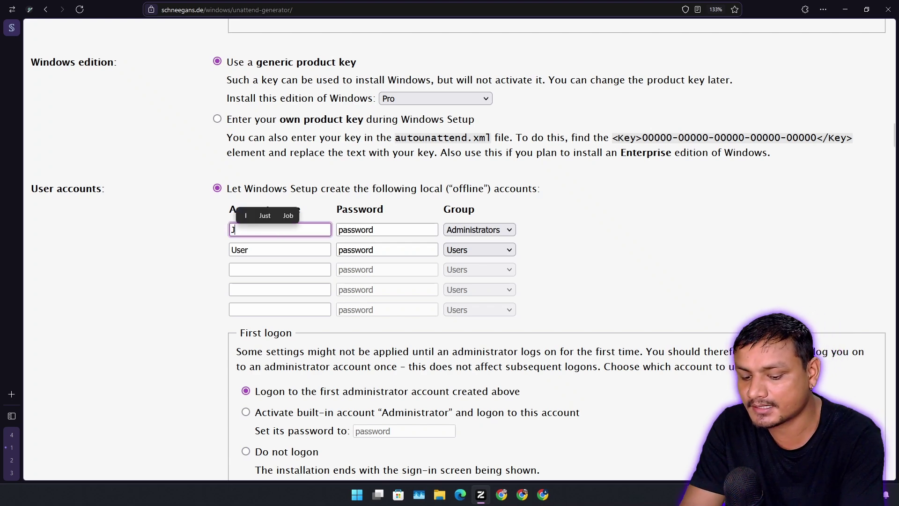
key("BackSpace")
left_click(257, 229)
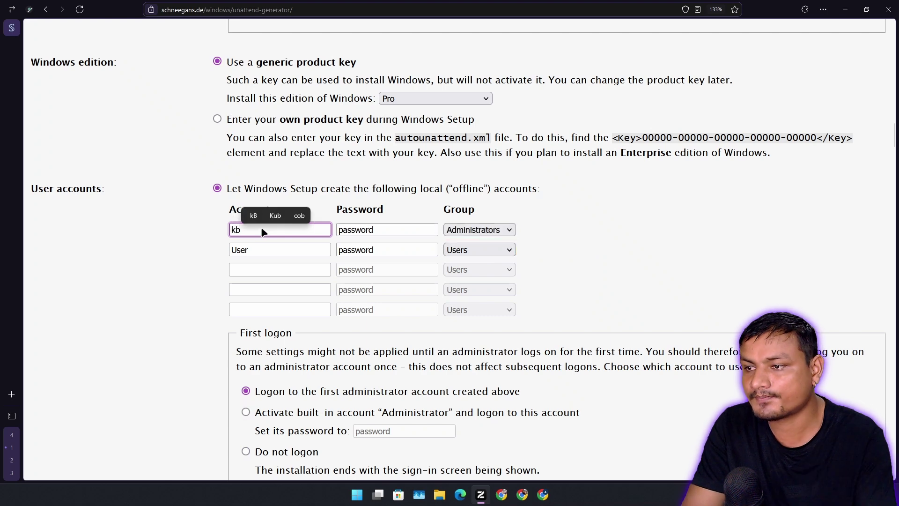
key("Tab")
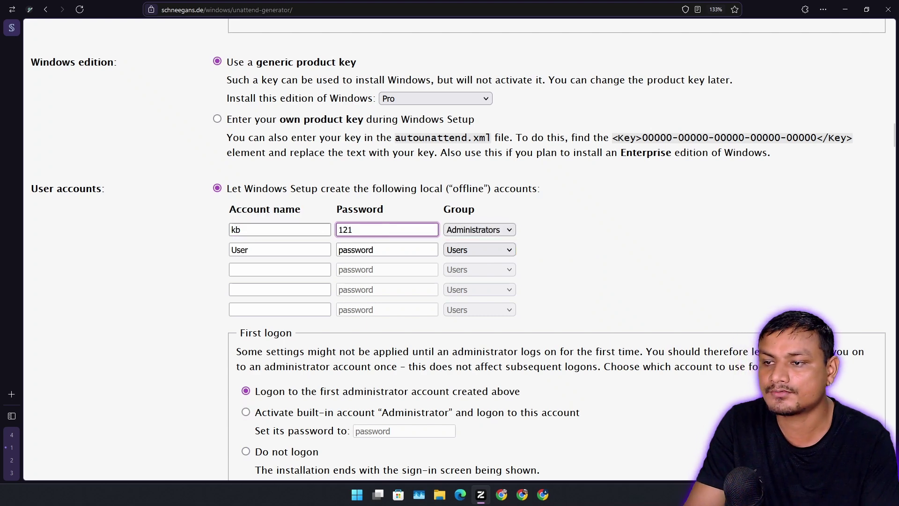
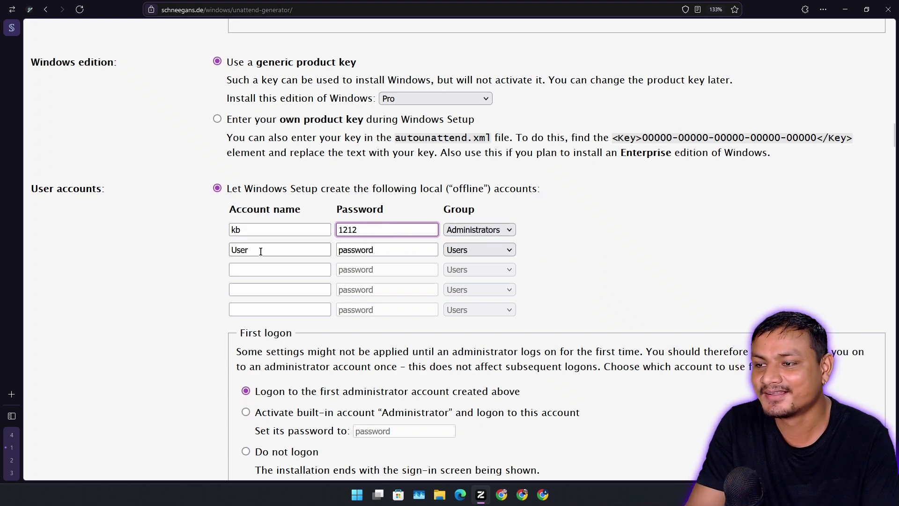
Clear the second 'User' account name so only the administrator account remains
left_click_drag(257, 248, 213, 251)
key("BackSpace")
left_click(176, 282)
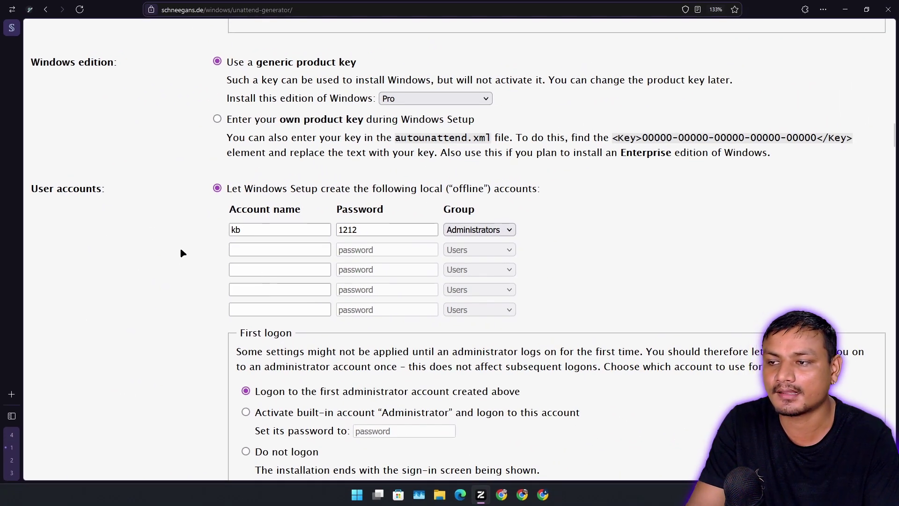
scroll(164, 267, "down", 4)
scroll(169, 233, "up", 3)
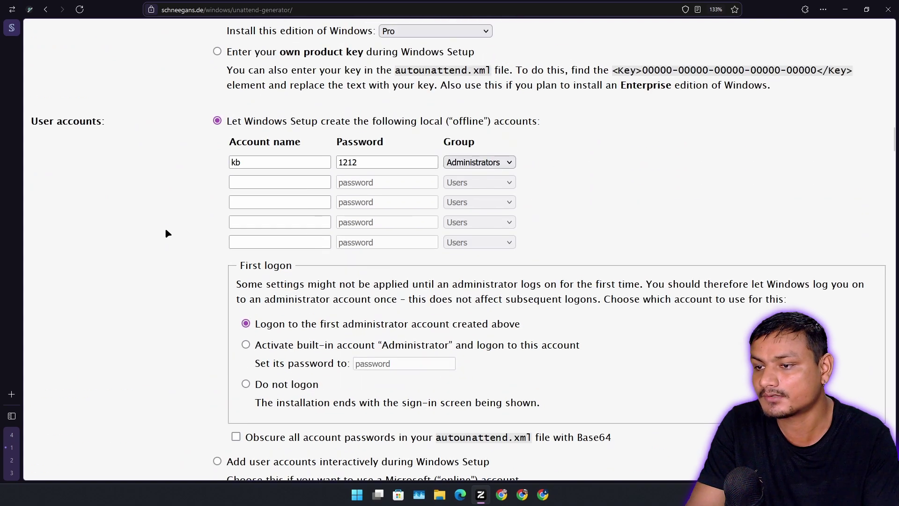
scroll(183, 280, "down", 1)
scroll(184, 279, "up", 1)
left_click(279, 164)
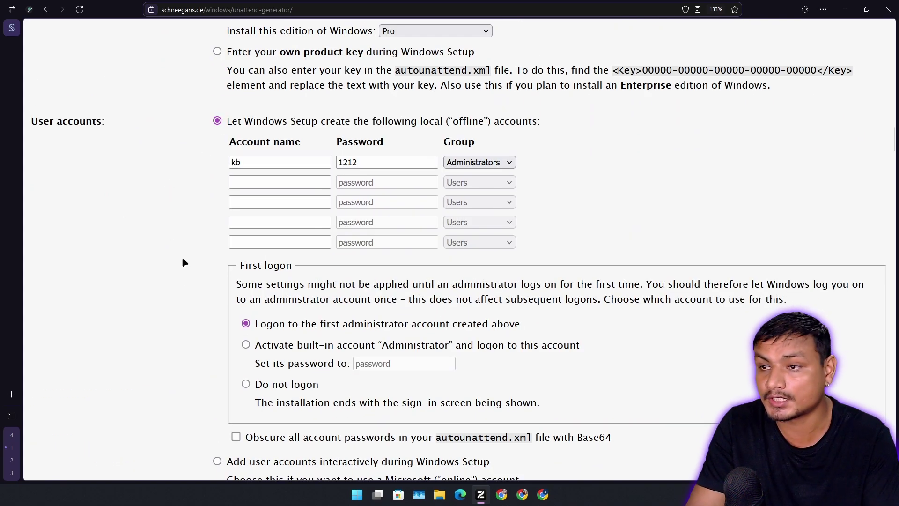
Scroll past Password expiration, Account Lockout and Explorer tweaks down to System tweaks
scroll(182, 261, "down", 1)
scroll(181, 261, "up", 1)
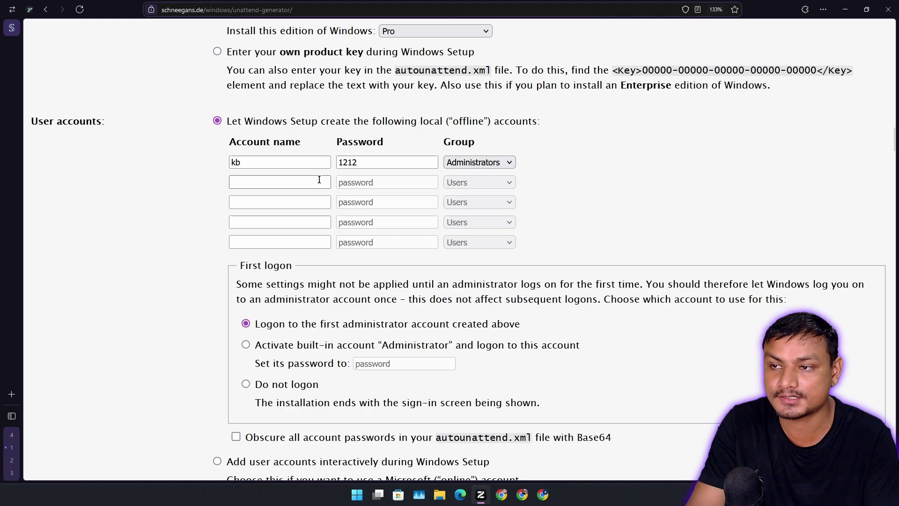
scroll(181, 263, "down", 4)
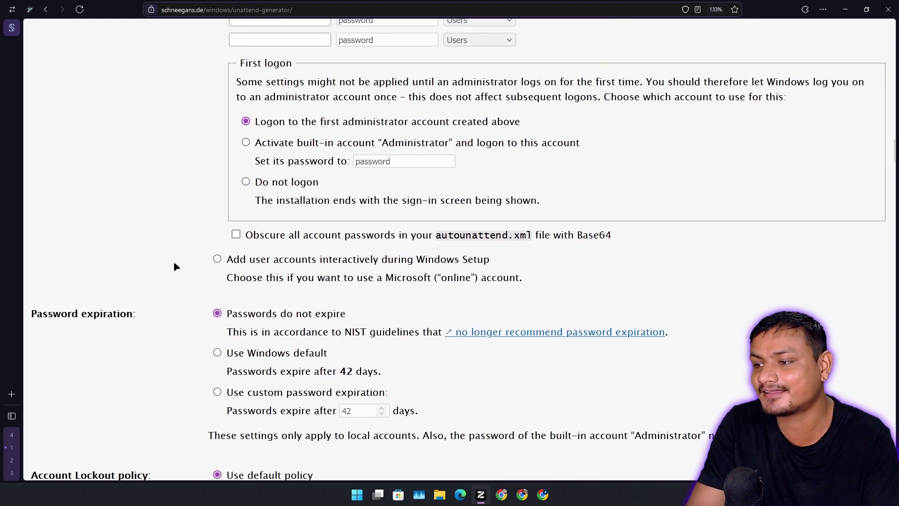
scroll(175, 267, "down", 1)
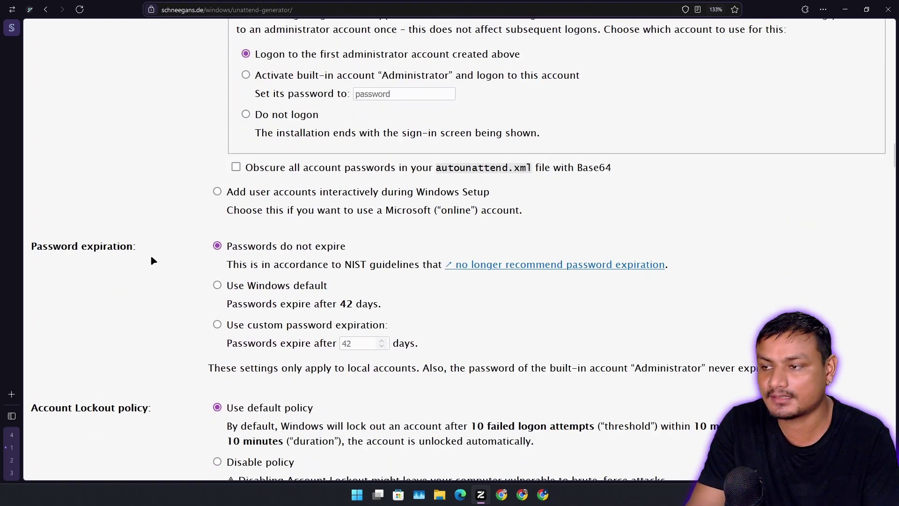
scroll(150, 256, "down", 2)
scroll(103, 275, "down", 2)
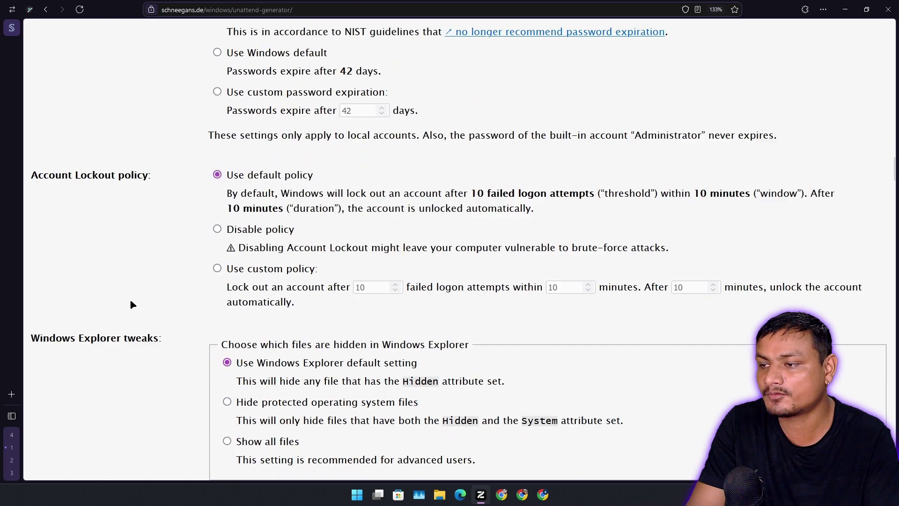
scroll(101, 284, "down", 1)
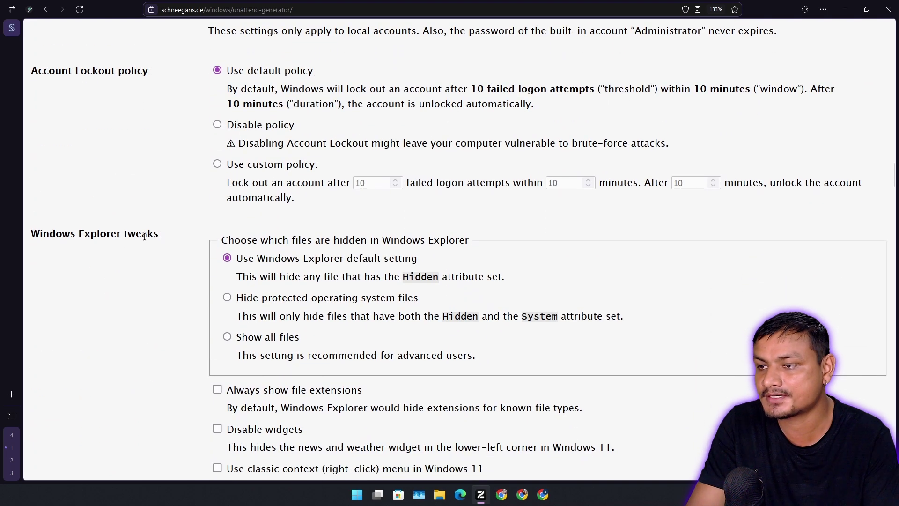
scroll(151, 274, "down", 2)
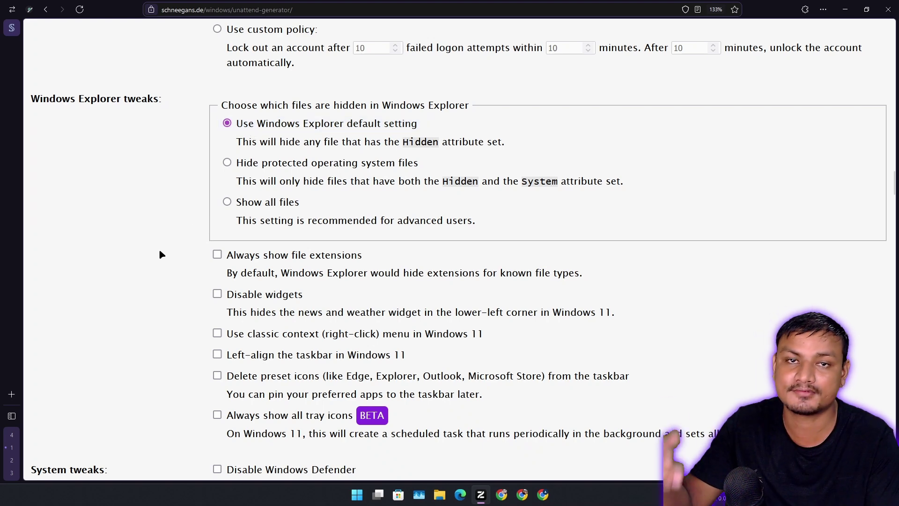
scroll(164, 257, "down", 2)
scroll(150, 196, "down", 4)
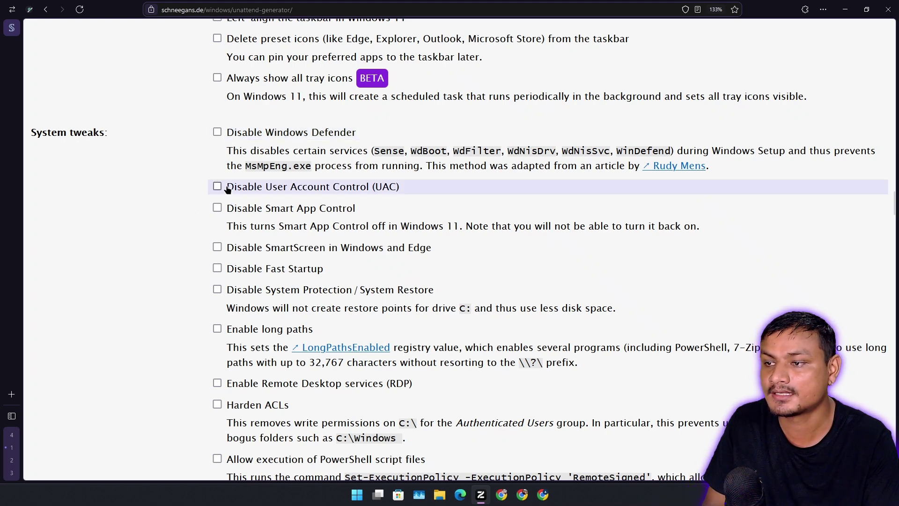
Turn on Disable User Account Control and Disable Fast Startup
scroll(227, 190, "down", 1)
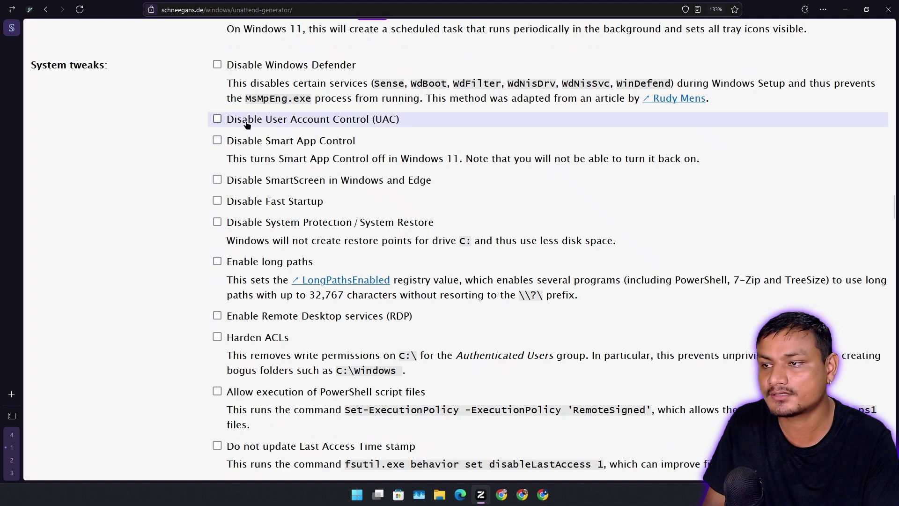
left_click(217, 119)
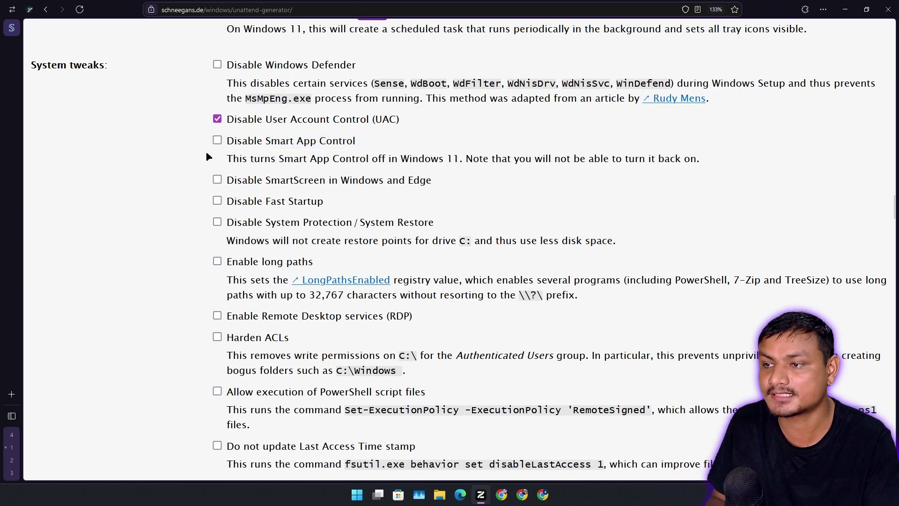
left_click(217, 202)
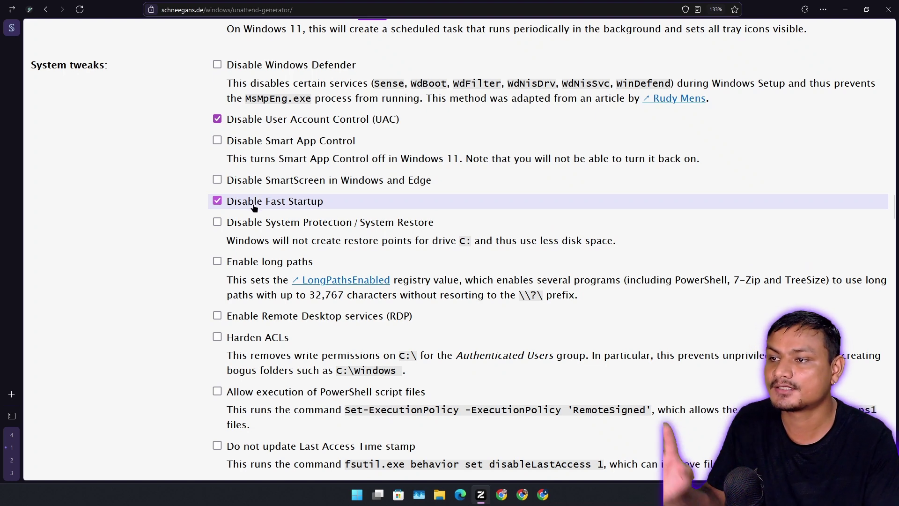
scroll(253, 208, "down", 1)
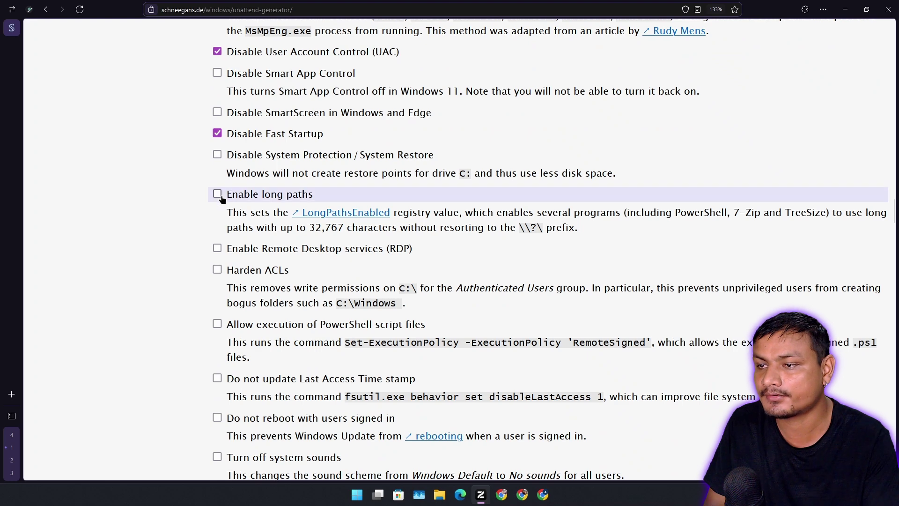
scroll(213, 190, "down", 1)
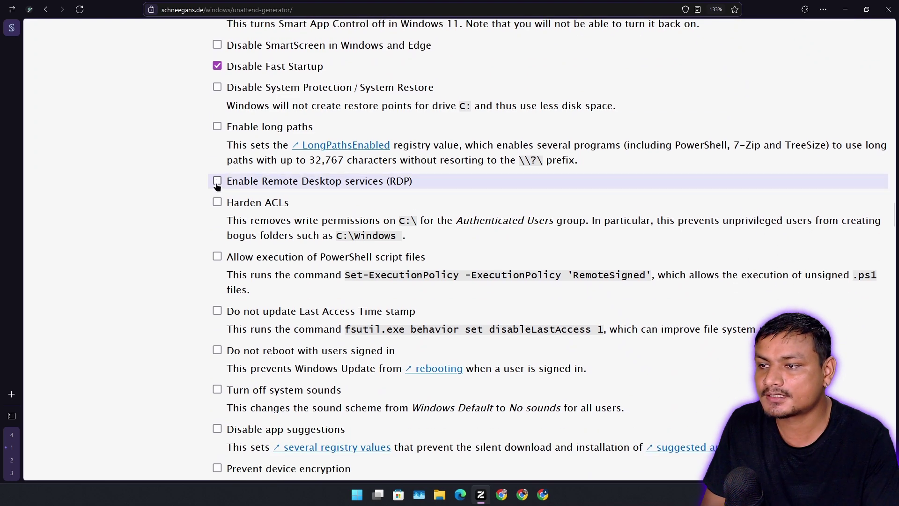
scroll(217, 147, "down", 2)
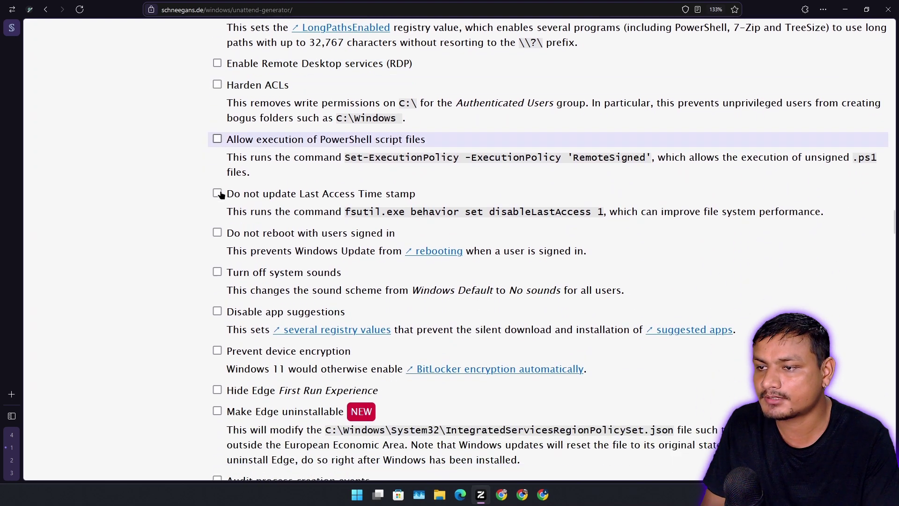
scroll(217, 173, "down", 2)
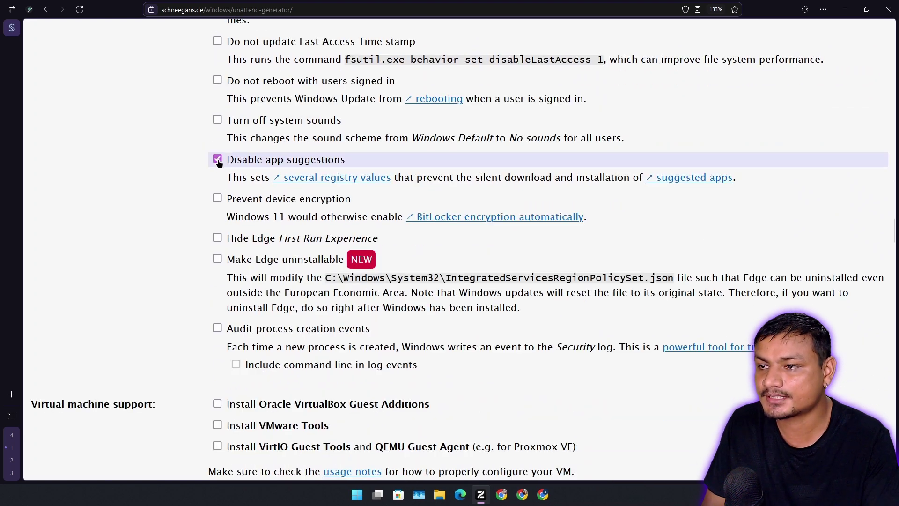
scroll(218, 161, "up", 2)
scroll(291, 172, "down", 2)
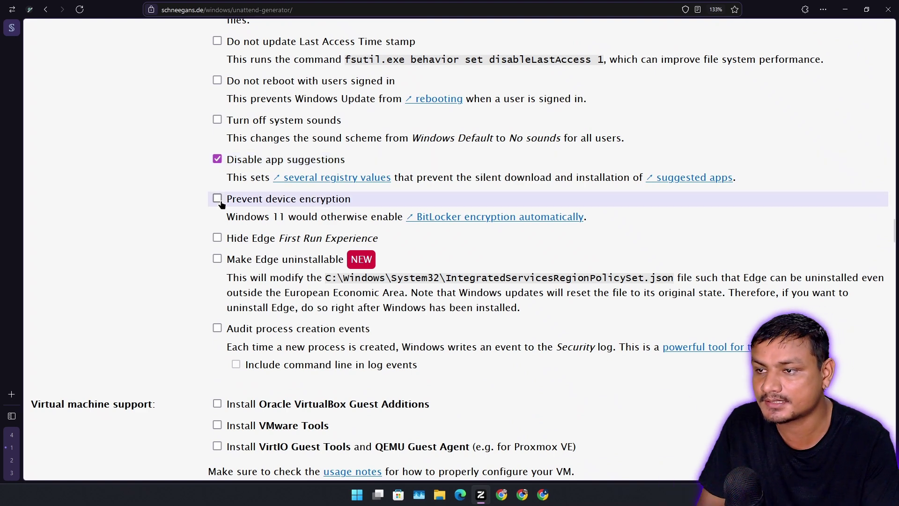
scroll(220, 200, "down", 1)
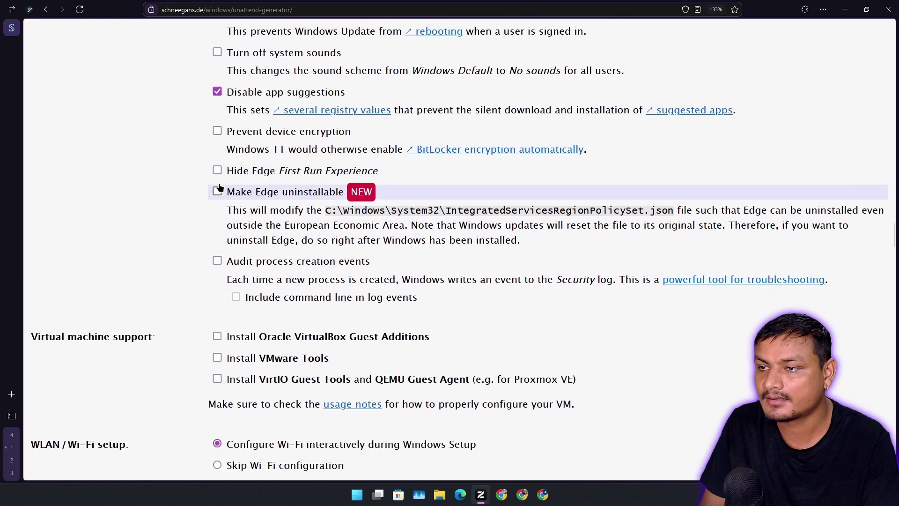
Enable Prevent device encryption and Make Edge uninstallable, noting the European Economic Area remark
left_click(217, 132)
scroll(213, 202, "up", 1)
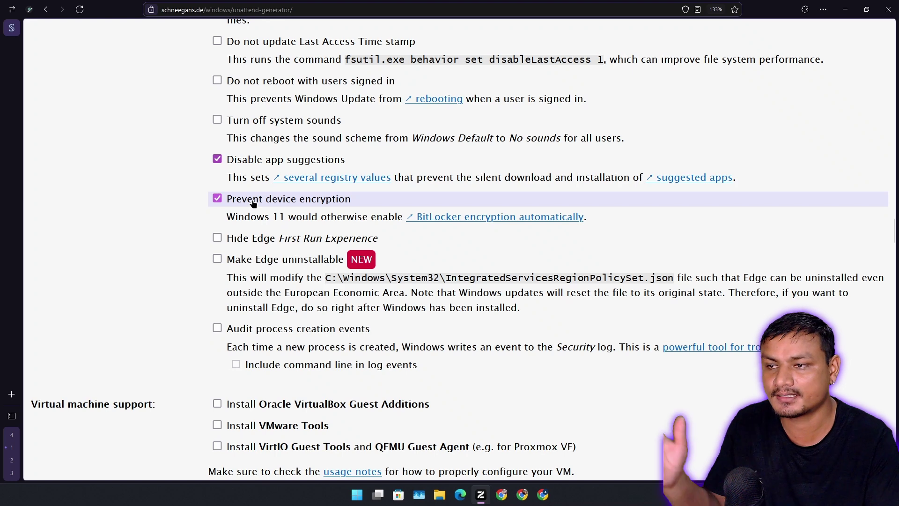
scroll(244, 205, "down", 3)
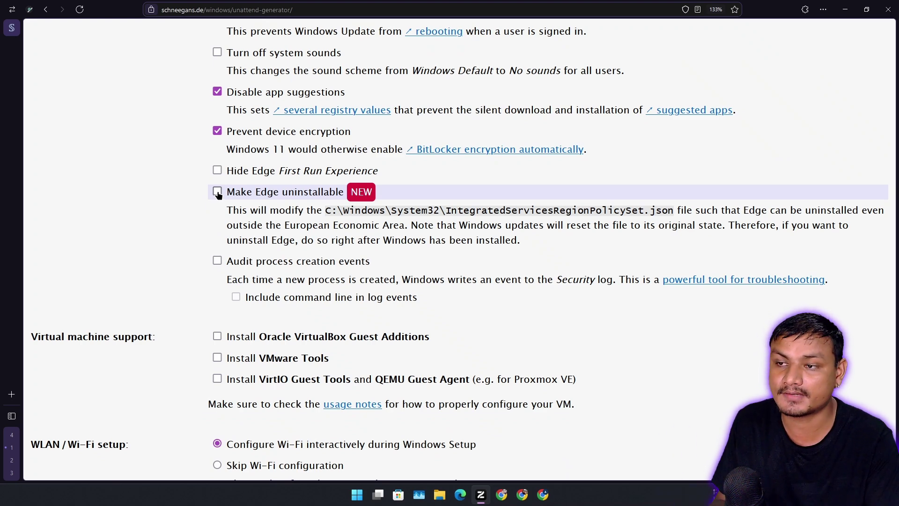
left_click(218, 193)
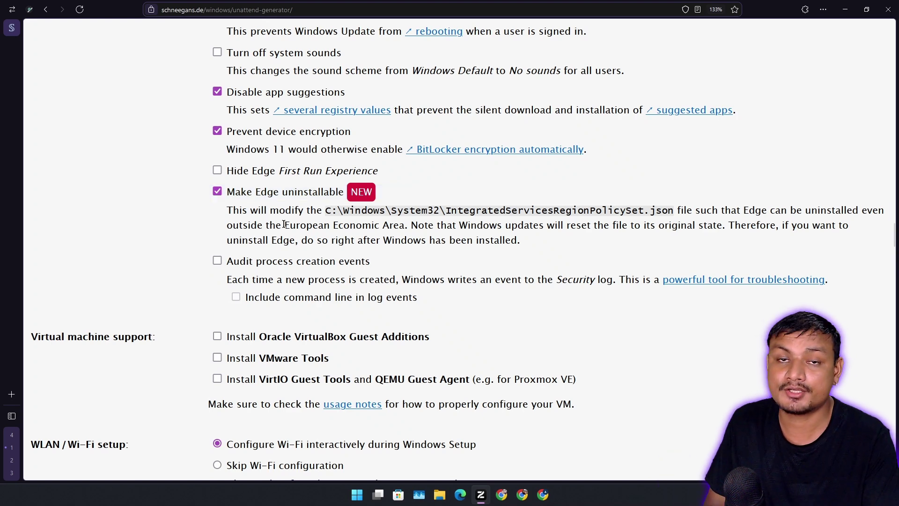
left_click_drag(284, 225, 675, 210)
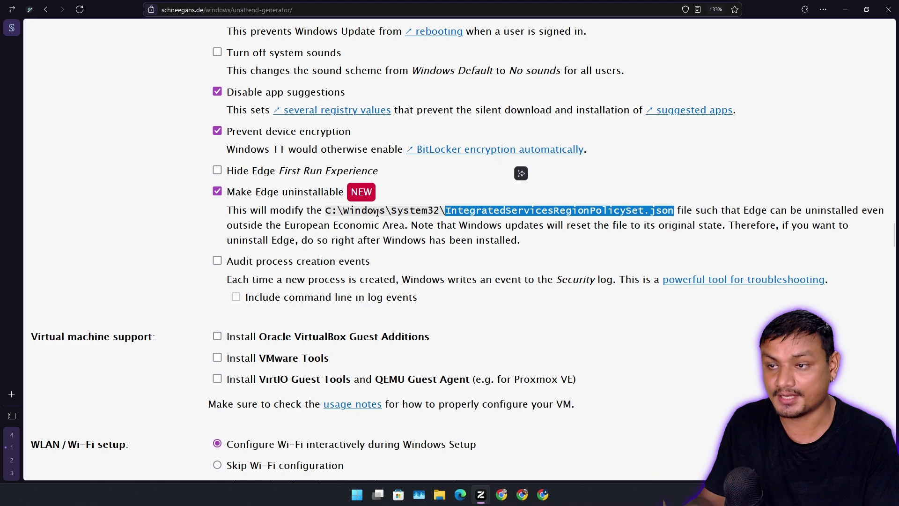
scroll(276, 196, "down", 1)
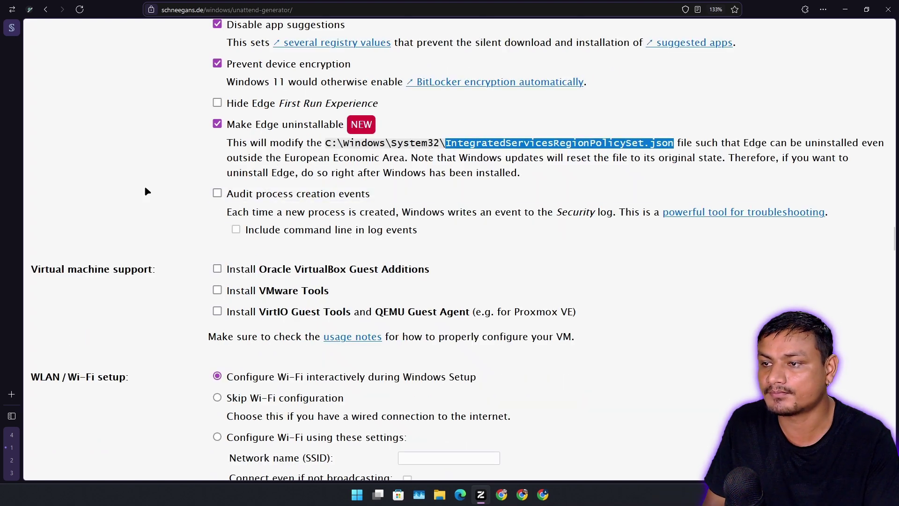
scroll(145, 191, "down", 2)
scroll(172, 197, "up", 1)
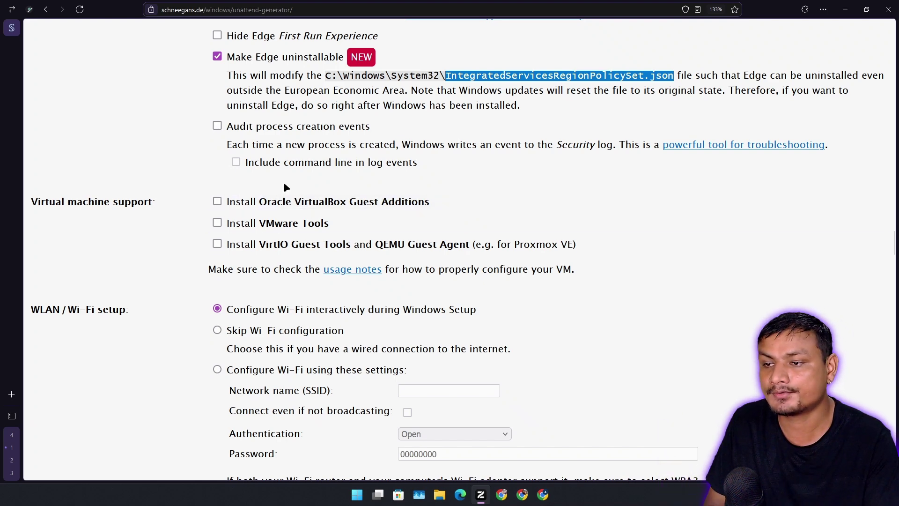
scroll(192, 206, "down", 2)
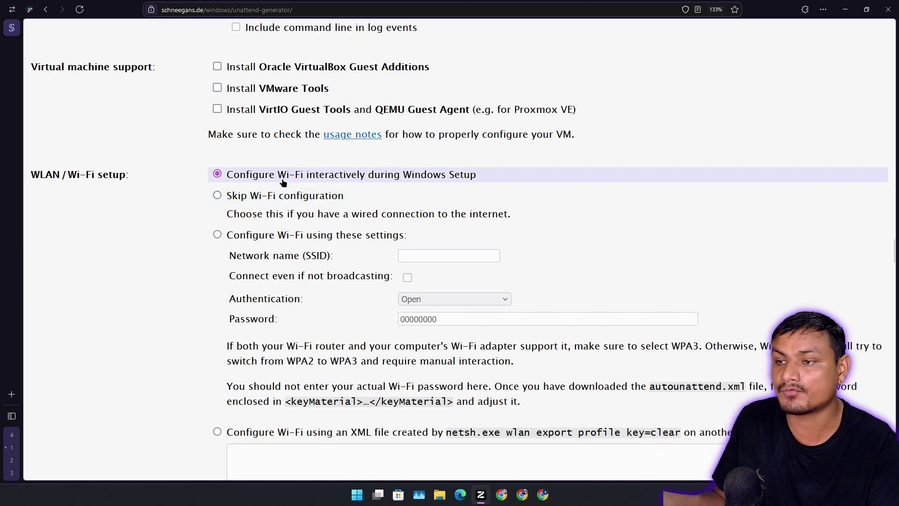
scroll(280, 114, "down", 1)
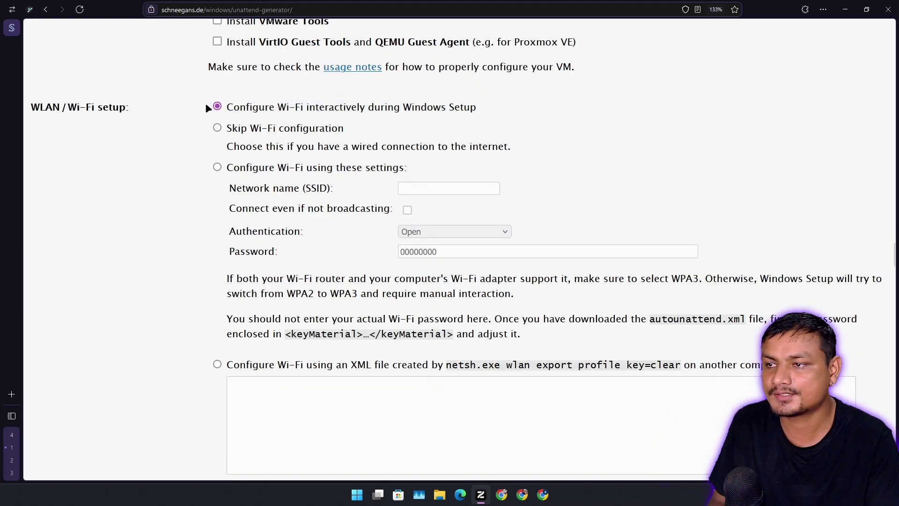
scroll(235, 140, "down", 5)
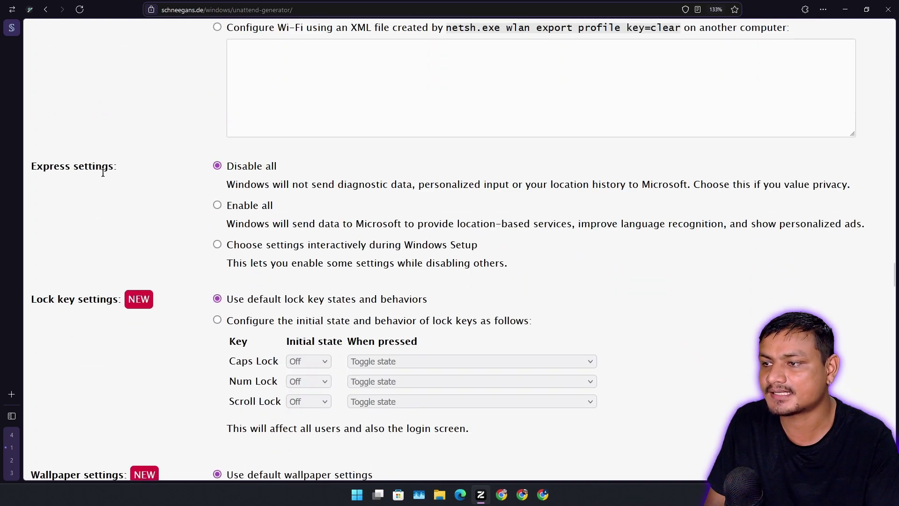
scroll(234, 206, "down", 2)
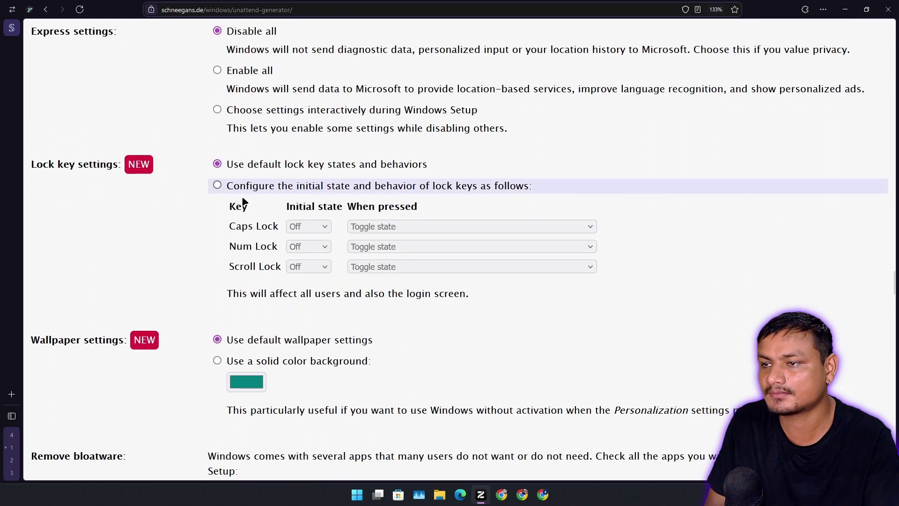
scroll(240, 178, "up", 2)
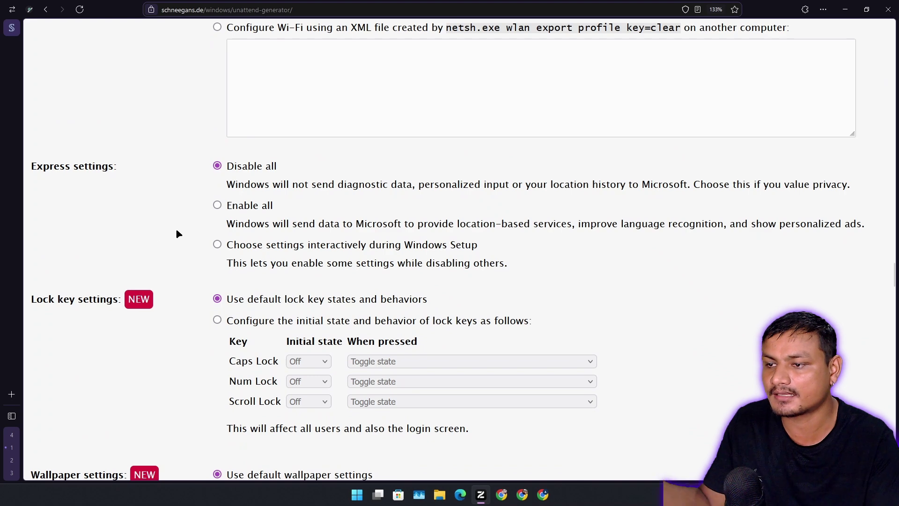
scroll(183, 225, "down", 2)
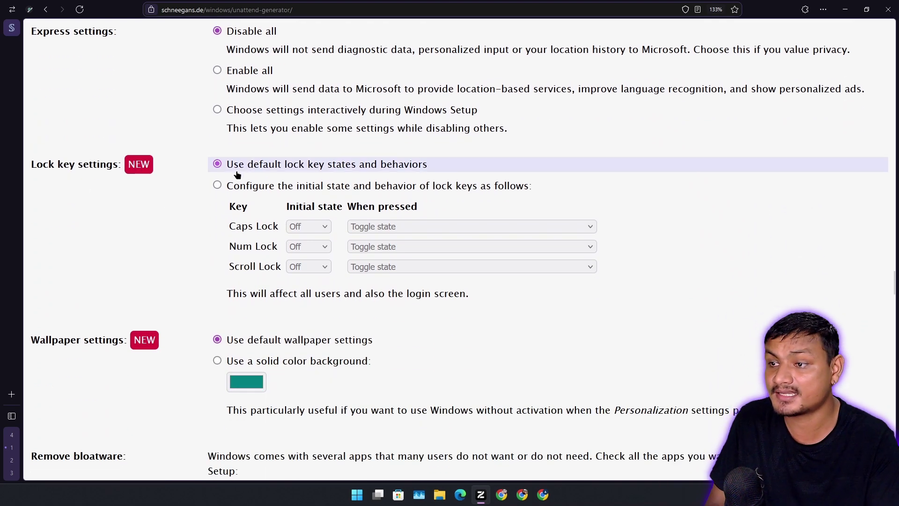
scroll(293, 196, "down", 1)
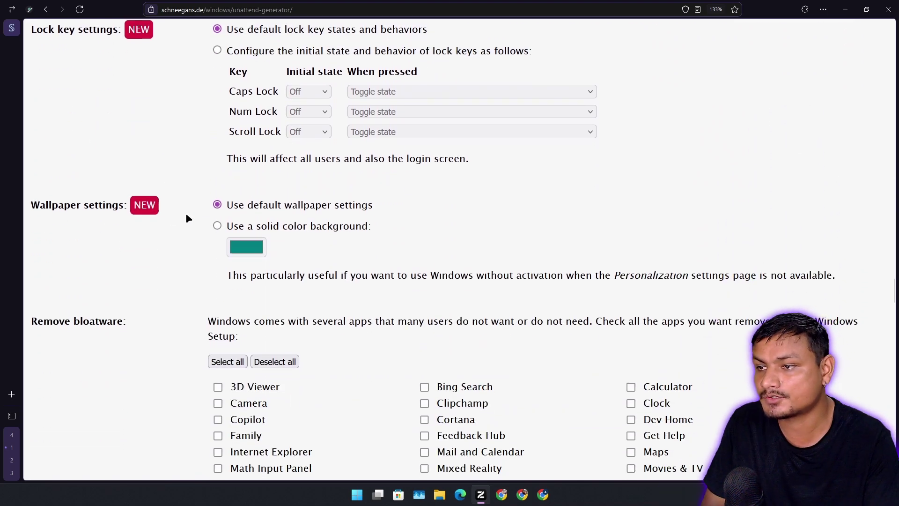
scroll(178, 202, "down", 3)
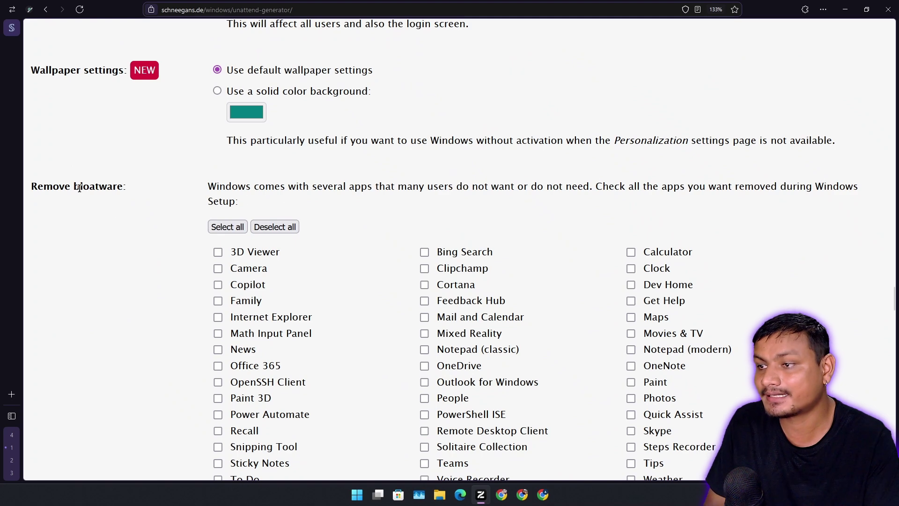
scroll(198, 208, "down", 3)
scroll(171, 199, "up", 1)
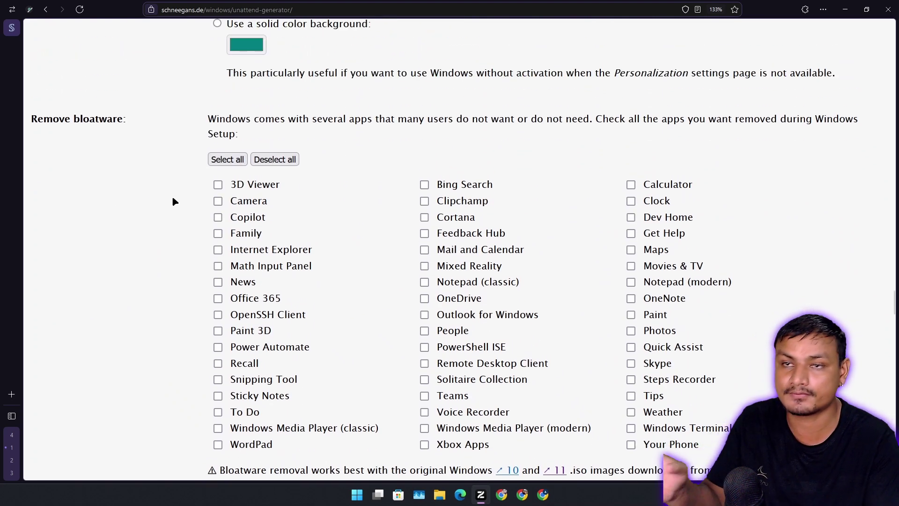
scroll(230, 181, "up", 1)
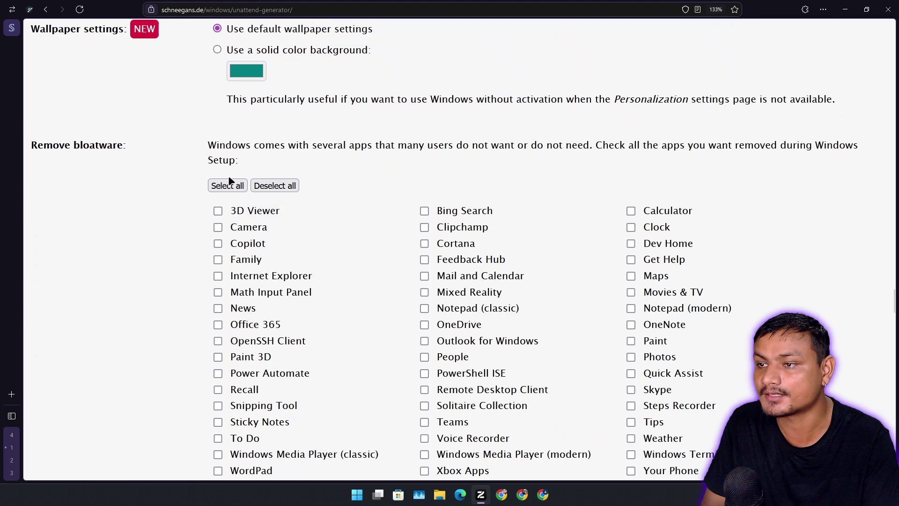
scroll(241, 159, "down", 1)
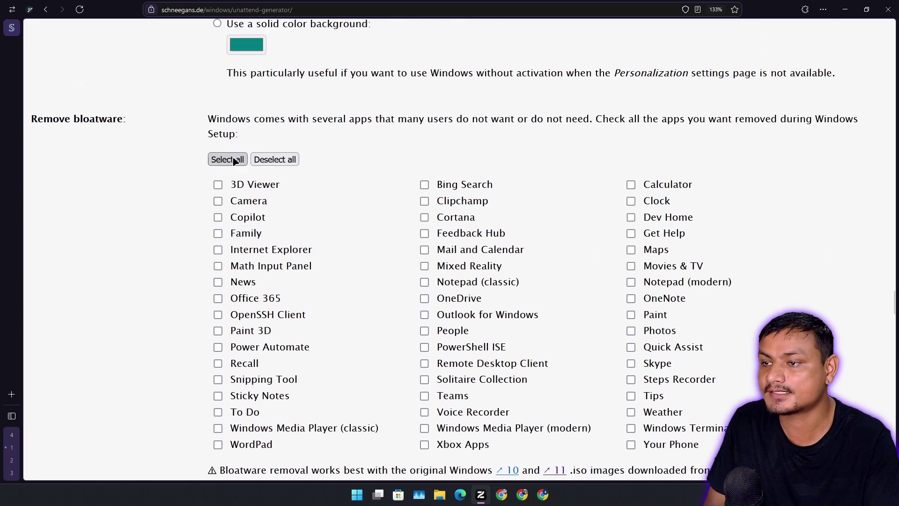
Select all bloatware for removal, then spare Windows Terminal, Photos, Clock, Calculator and Notepad (modern)
left_click(234, 159)
scroll(381, 158, "down", 3)
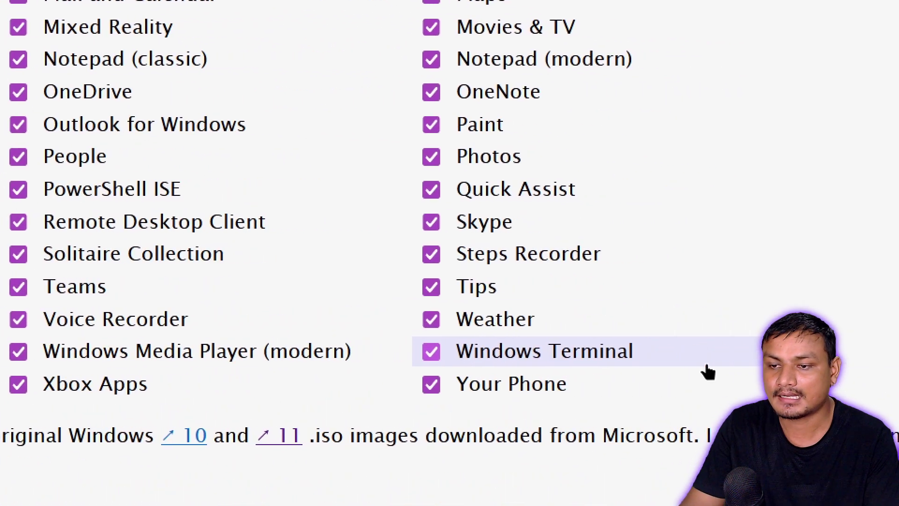
left_click(420, 356)
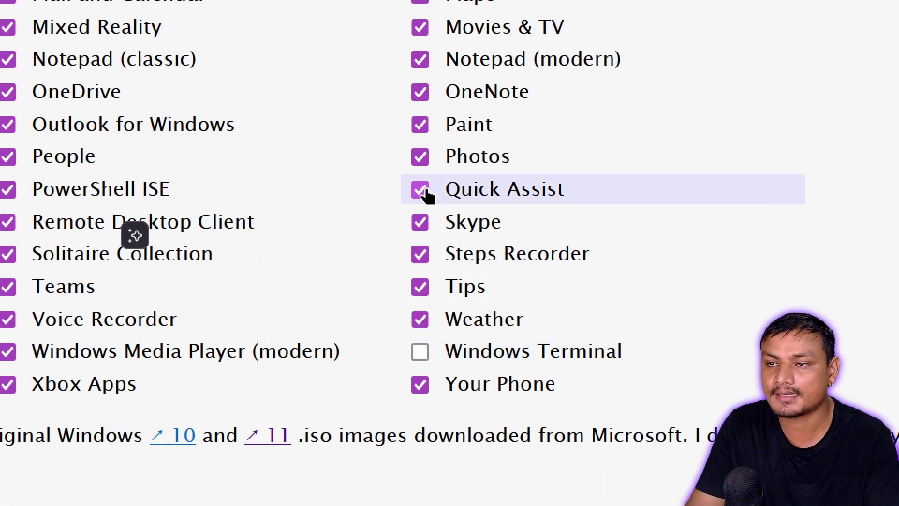
left_click(420, 158)
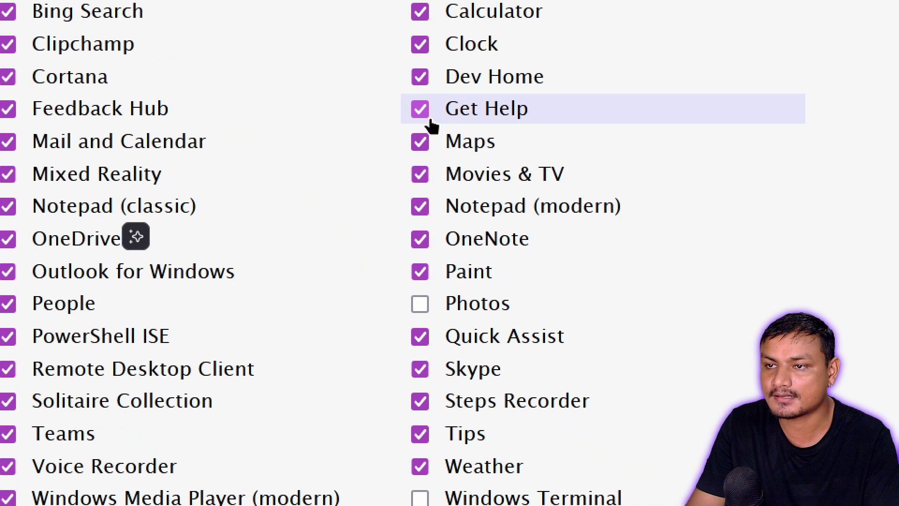
left_click(426, 129)
left_click(421, 95)
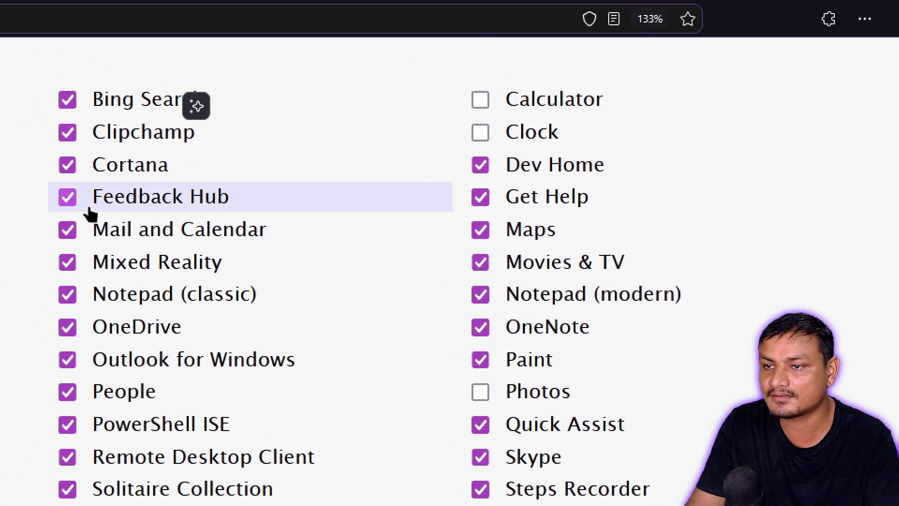
left_click(651, 133)
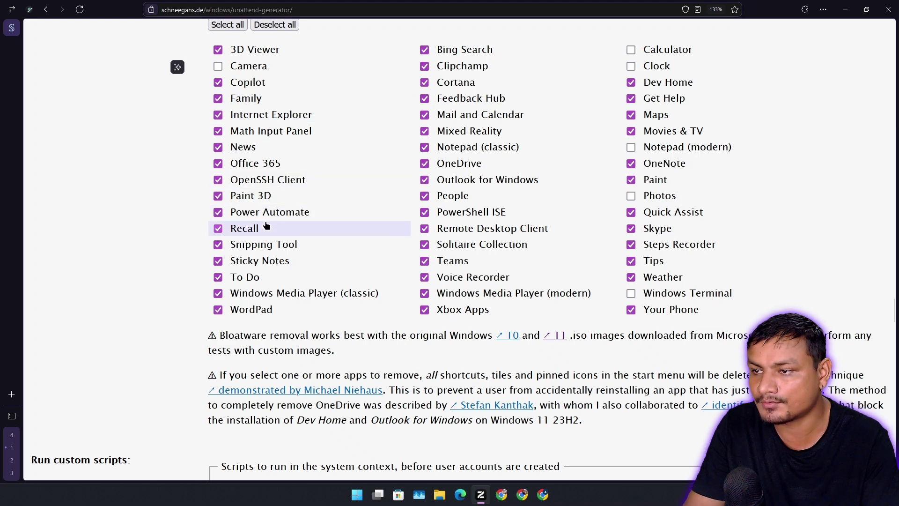
Also keep Snipping Tool, Xbox Apps and Outlook for Windows from being removed
left_click(219, 245)
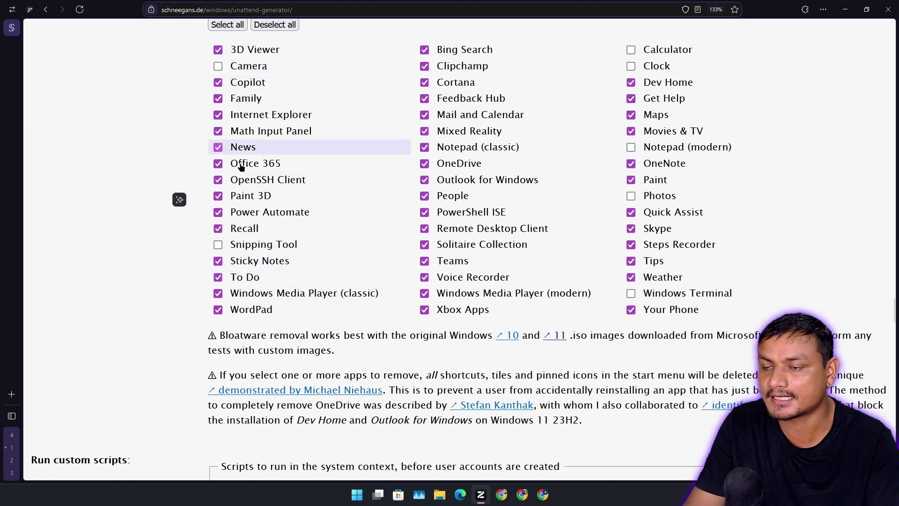
scroll(281, 264, "down", 2)
scroll(337, 276, "up", 2)
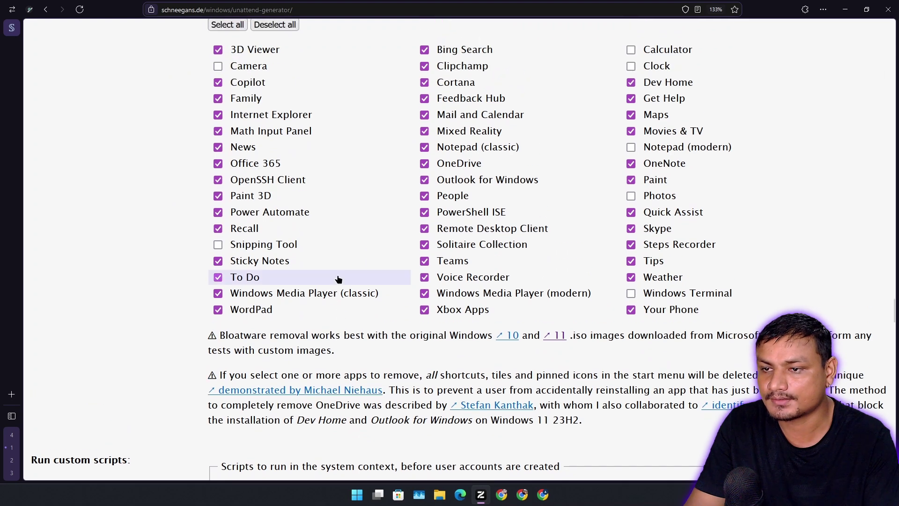
left_click(431, 312)
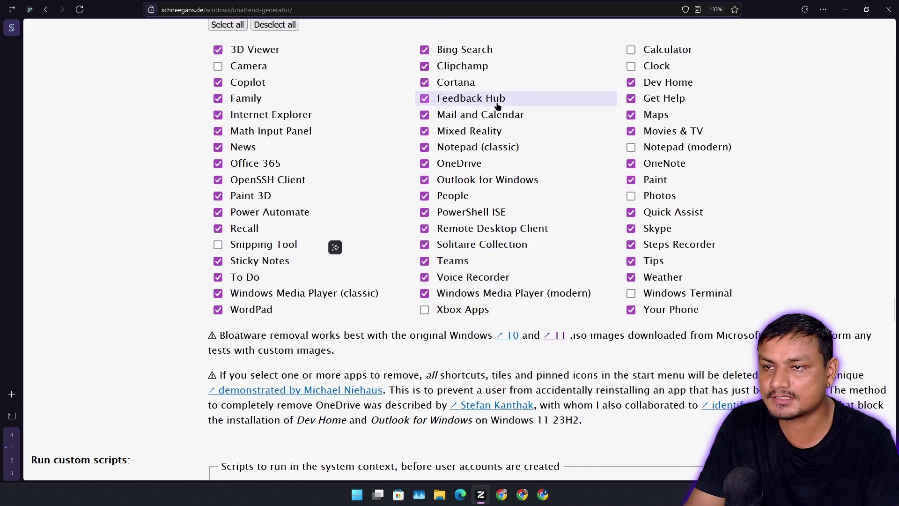
left_click(478, 183)
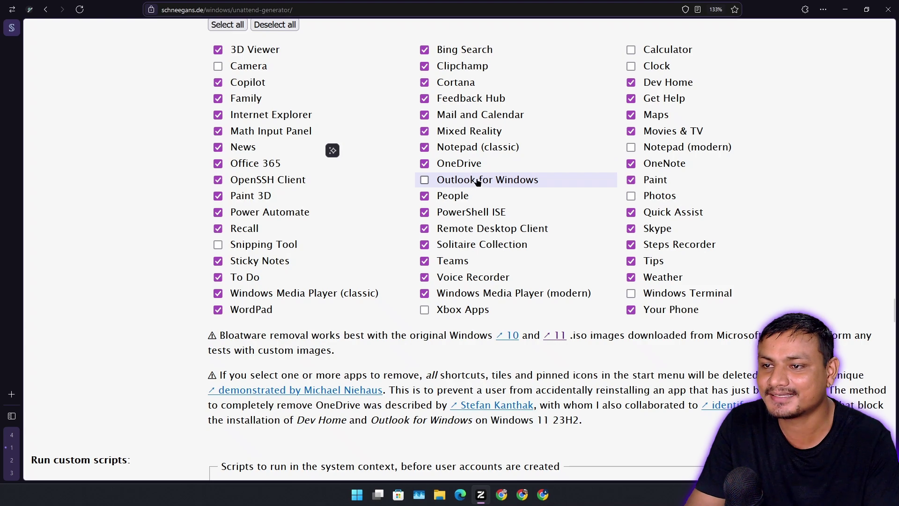
scroll(576, 163, "up", 2)
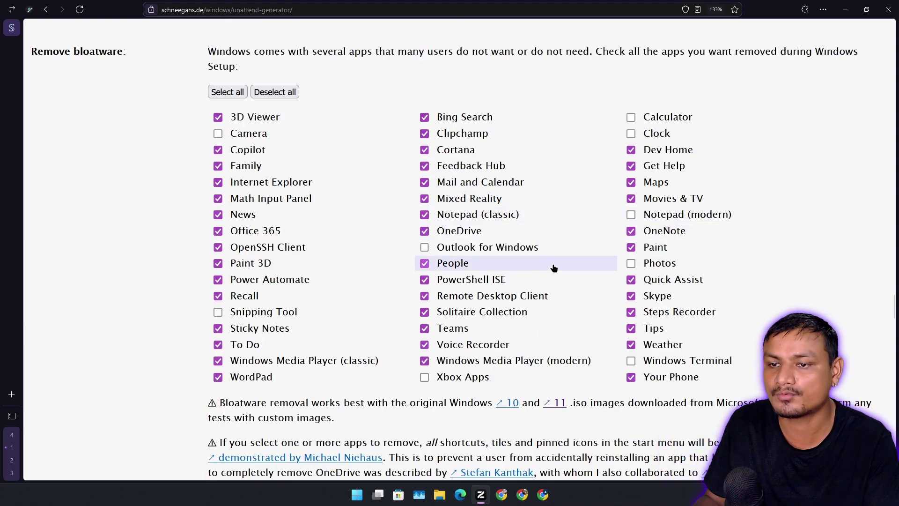
scroll(561, 262, "down", 4)
scroll(328, 260, "down", 6)
Review the remaining generator settings, leaving WDAC unconfigured, and reach Download settings at the bottom
scroll(302, 250, "up", 3)
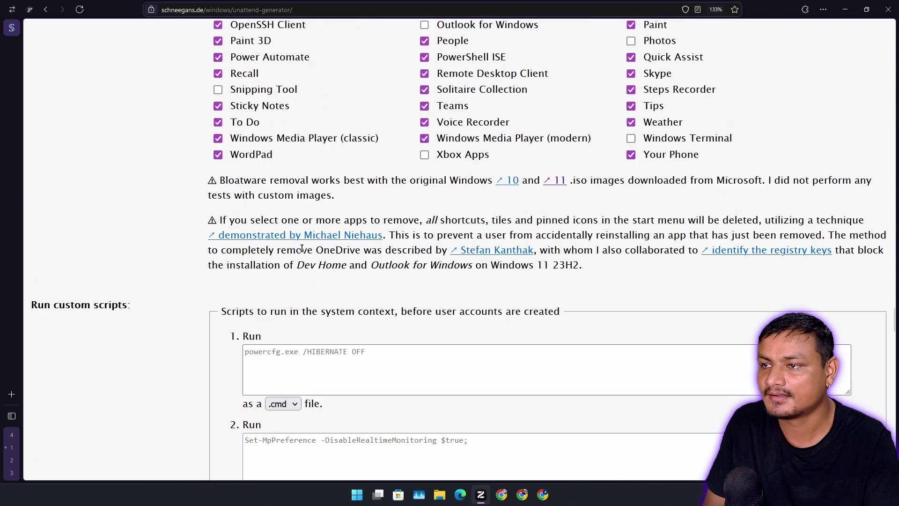
scroll(302, 248, "up", 9)
scroll(273, 220, "down", 2)
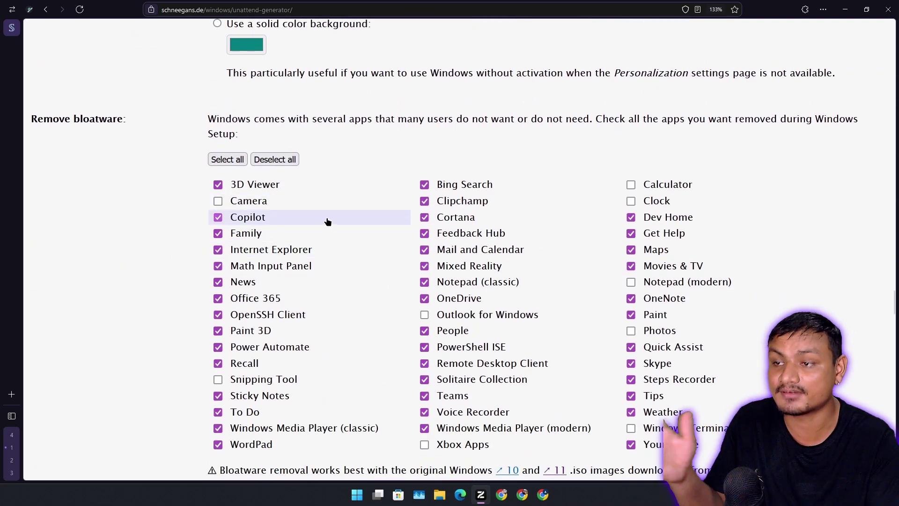
scroll(327, 224, "down", 6)
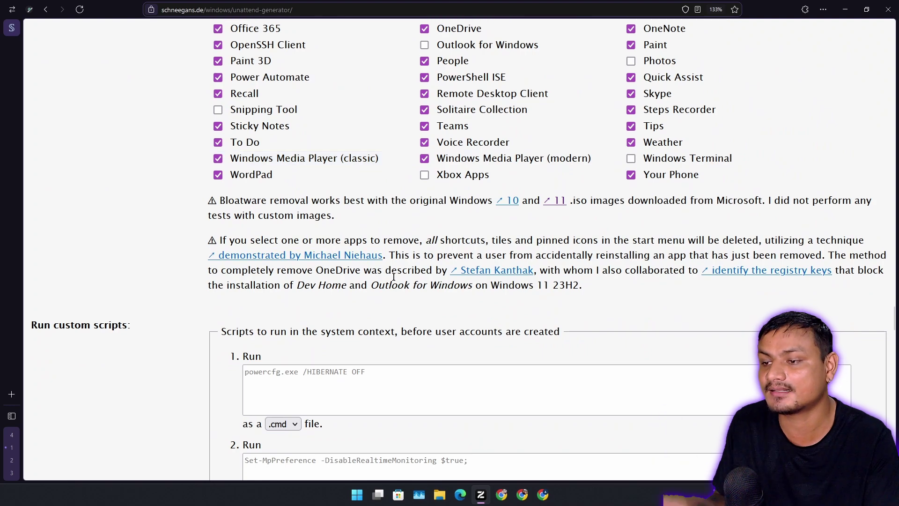
scroll(307, 261, "down", 3)
scroll(245, 262, "up", 5)
scroll(206, 257, "down", 7)
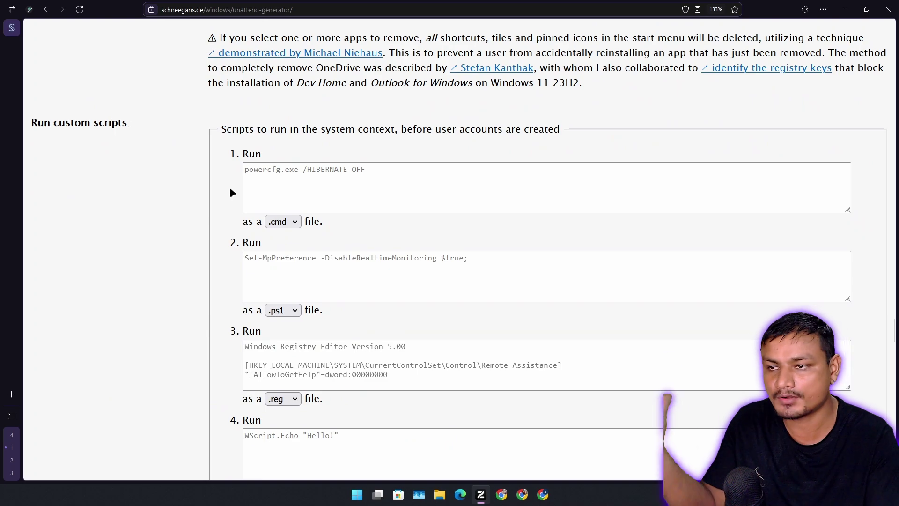
scroll(229, 171, "down", 3)
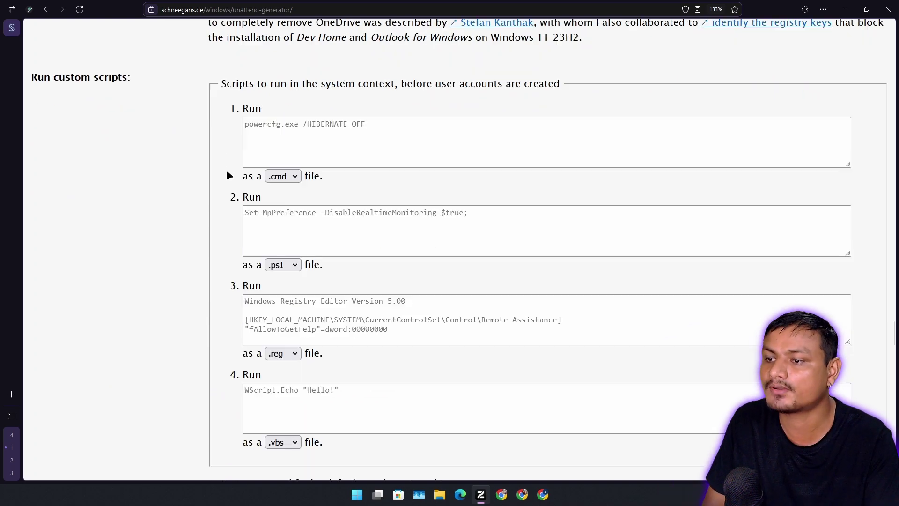
scroll(226, 176, "up", 3)
scroll(227, 177, "down", 3)
scroll(226, 194, "down", 15)
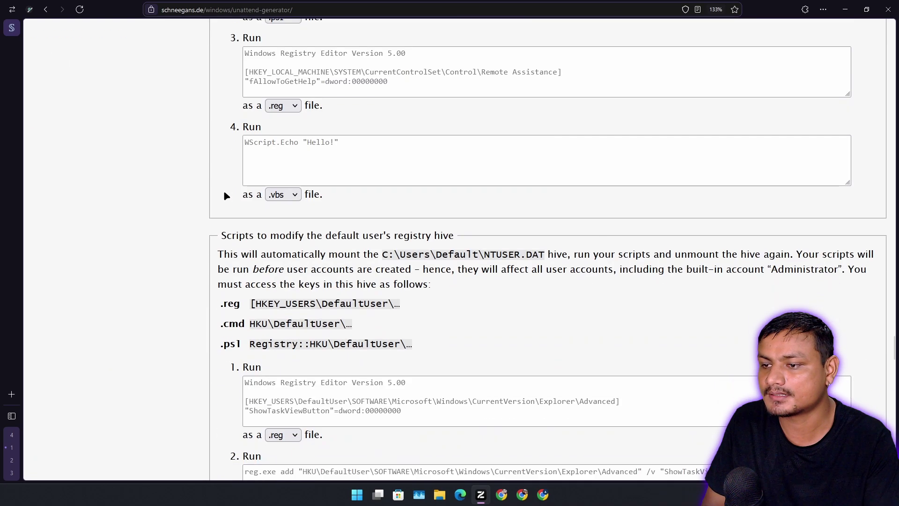
scroll(230, 218, "down", 8)
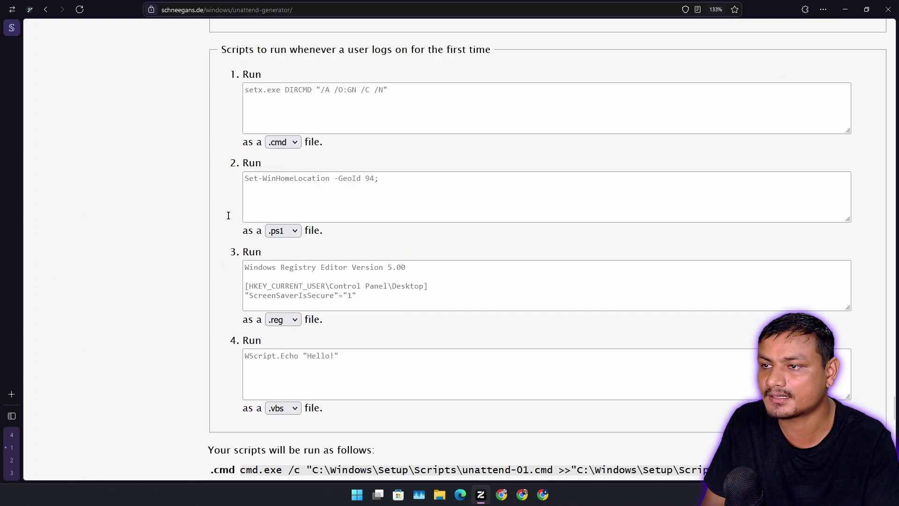
scroll(233, 206, "down", 4)
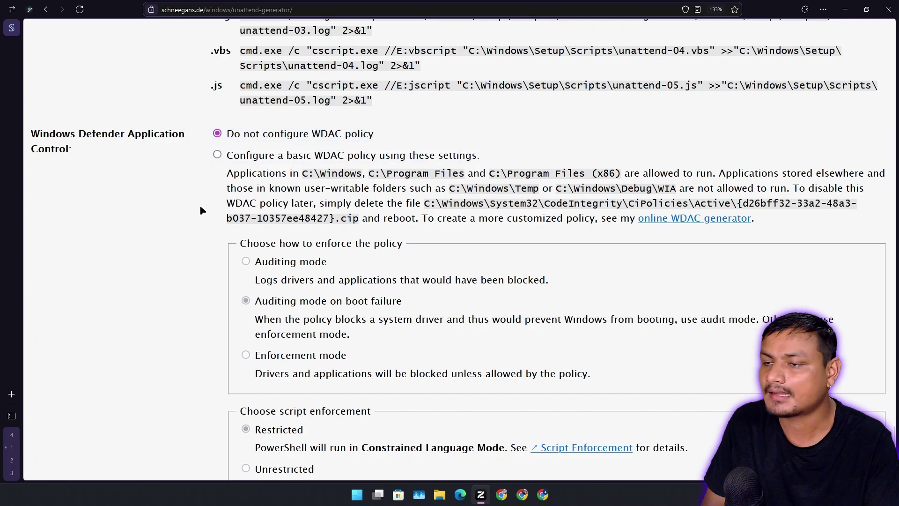
scroll(200, 223, "down", 6)
scroll(270, 280, "up", 20)
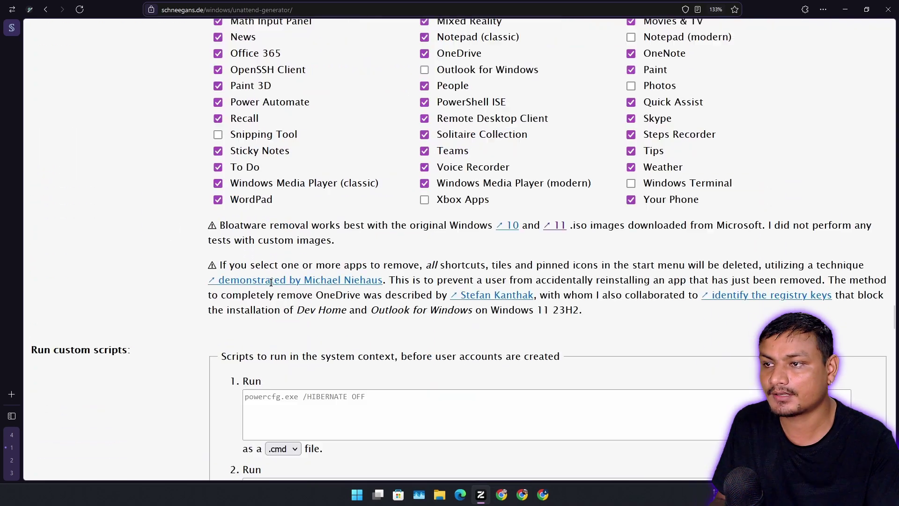
scroll(271, 280, "up", 20)
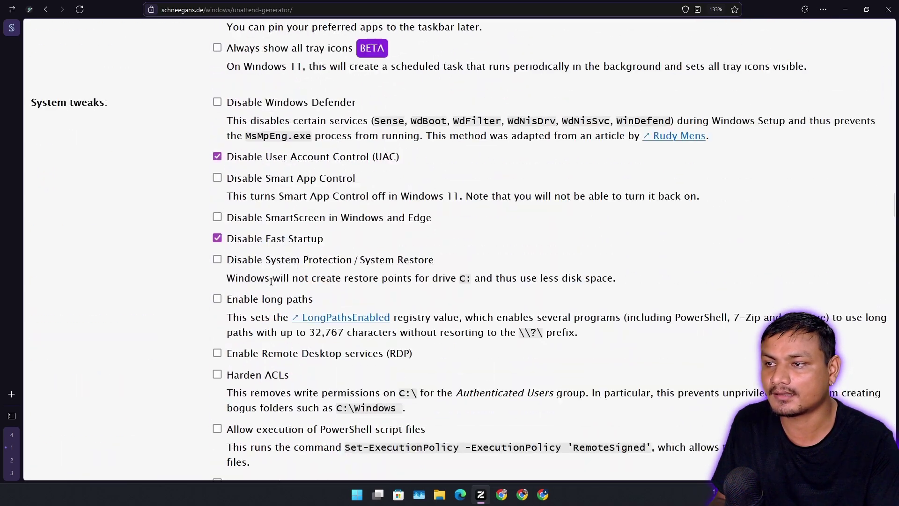
scroll(270, 280, "up", 20)
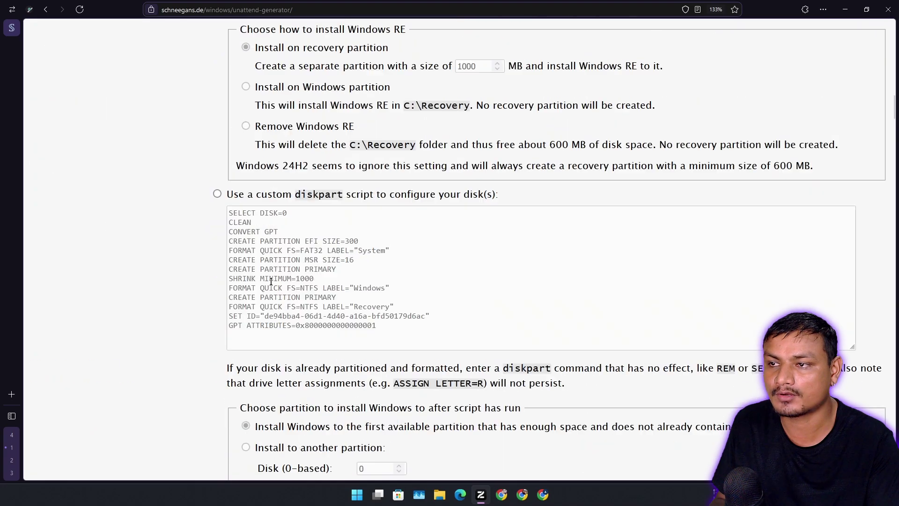
scroll(270, 280, "up", 10)
scroll(271, 280, "down", 20)
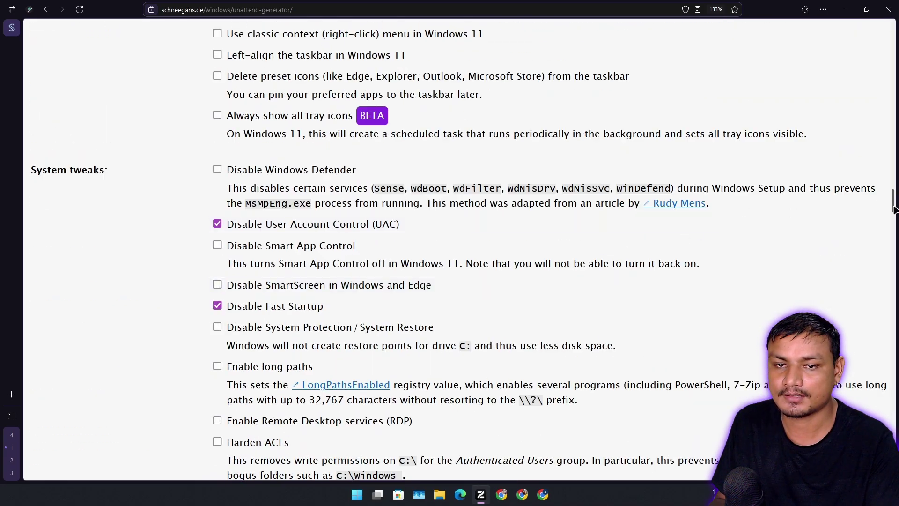
left_click_drag(893, 209, 893, 468)
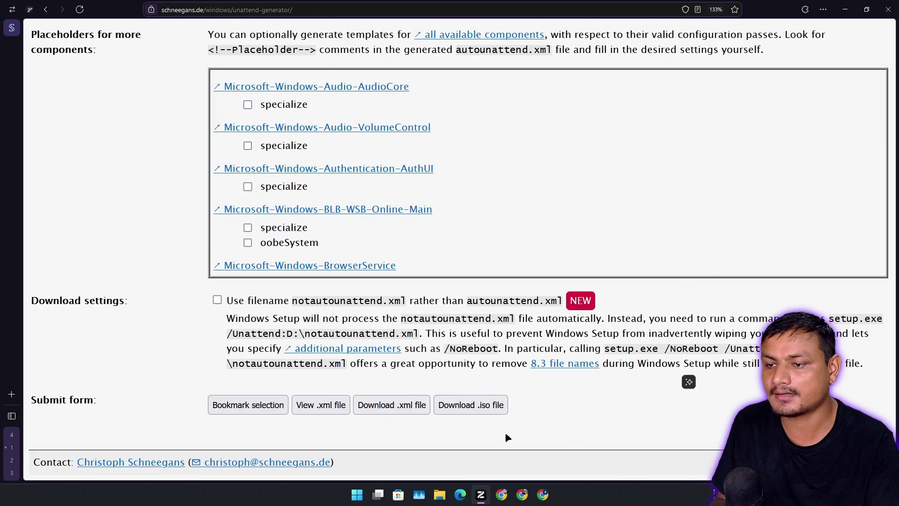
Save the generated autounattend.xml file and confirm its 22.4 KB download completed
left_click(393, 406)
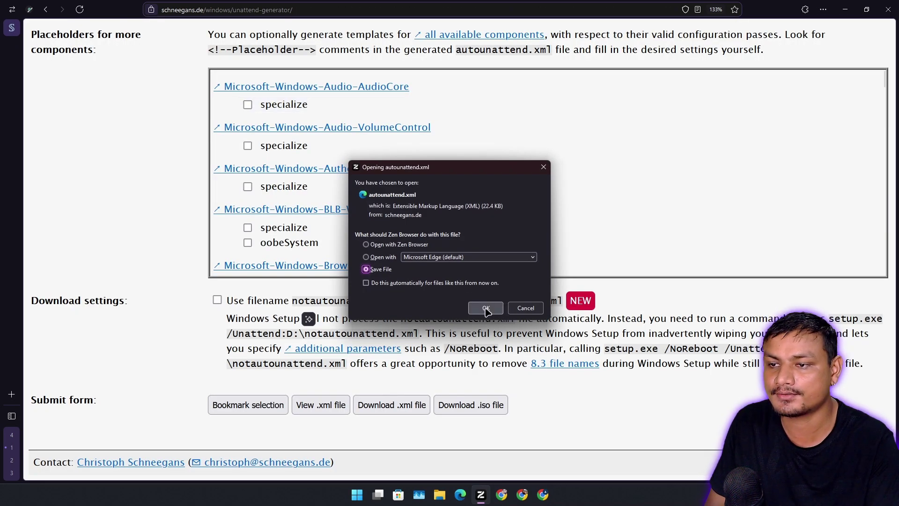
left_click(486, 308)
left_click(788, 10)
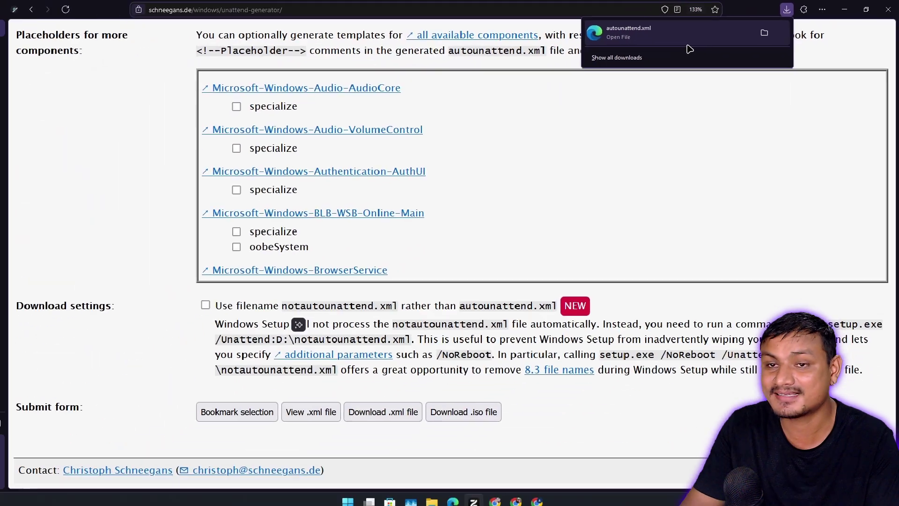
scroll(545, 169, "up", 7)
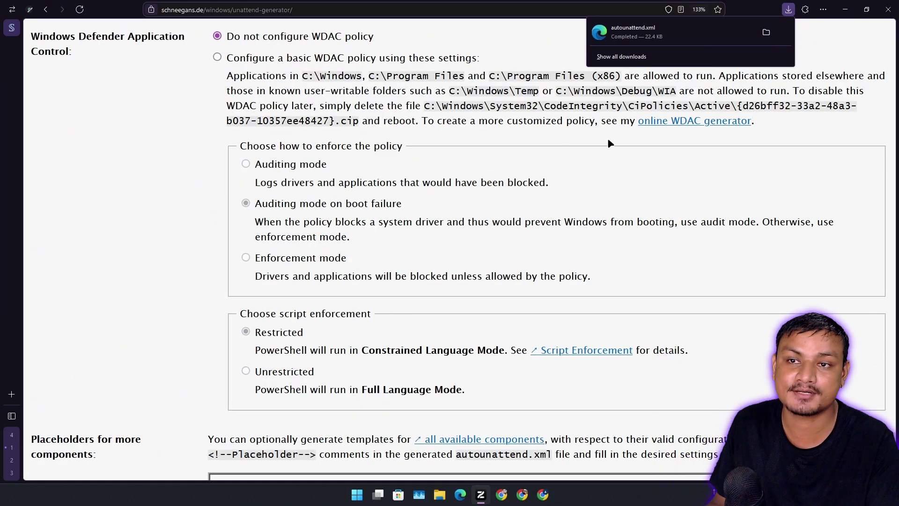
scroll(21, 55, "up", 5)
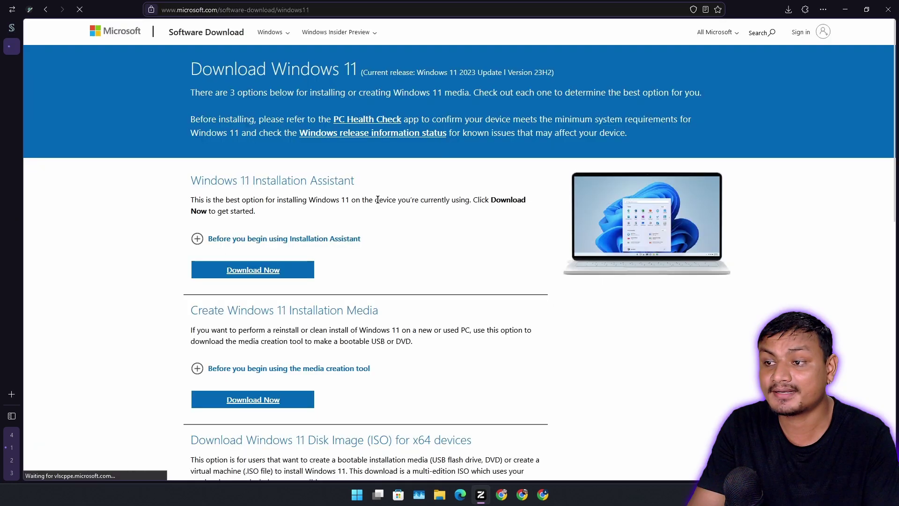
Under Download Windows 11 Disk Image (ISO), select Windows 11 (multi-edition ISO for x64 devices)
scroll(401, 191, "down", 2)
scroll(352, 217, "down", 4)
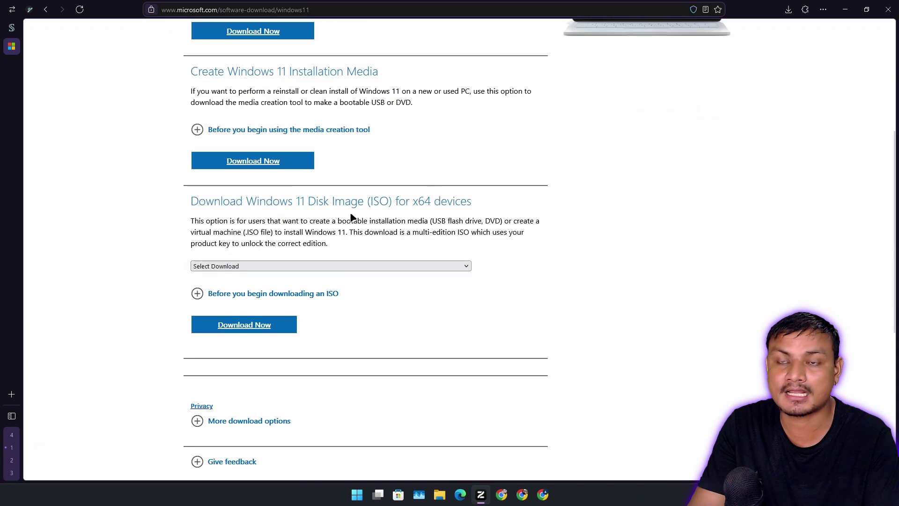
scroll(347, 234, "down", 2)
left_click(295, 171)
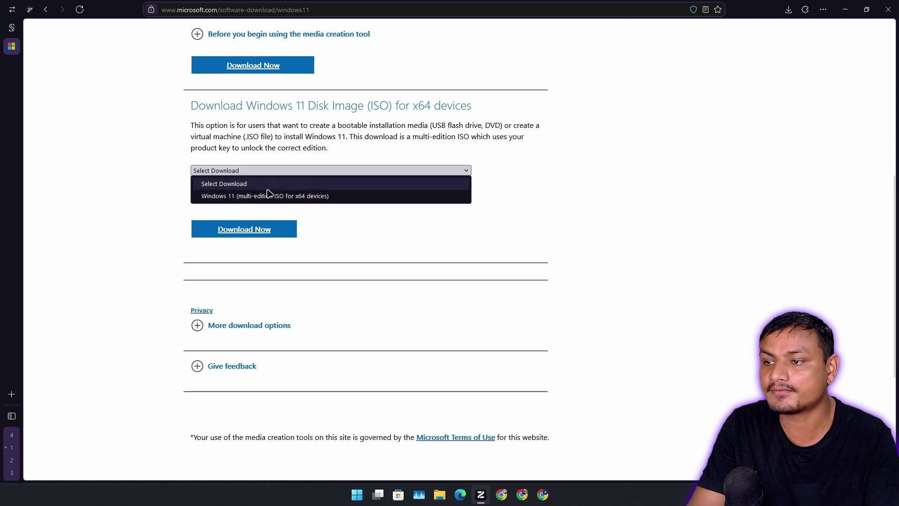
left_click(269, 193)
scroll(445, 205, "up", 7)
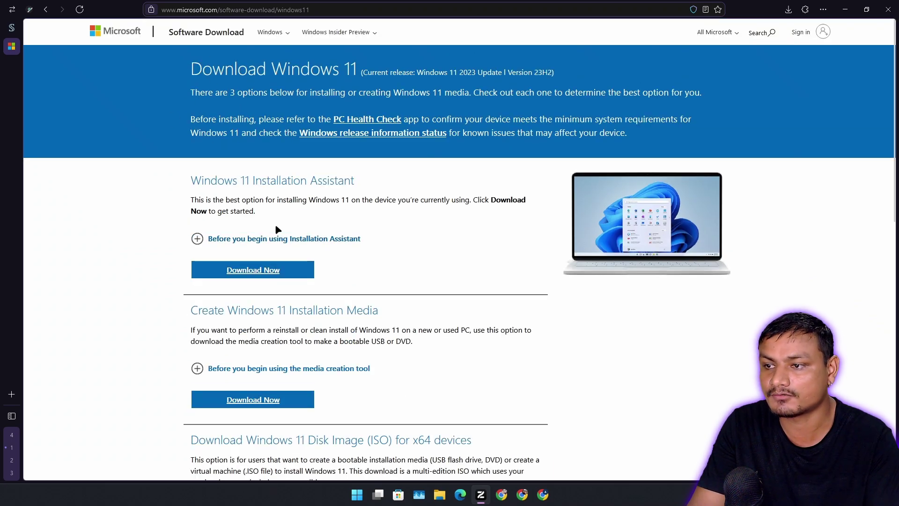
scroll(276, 230, "down", 4)
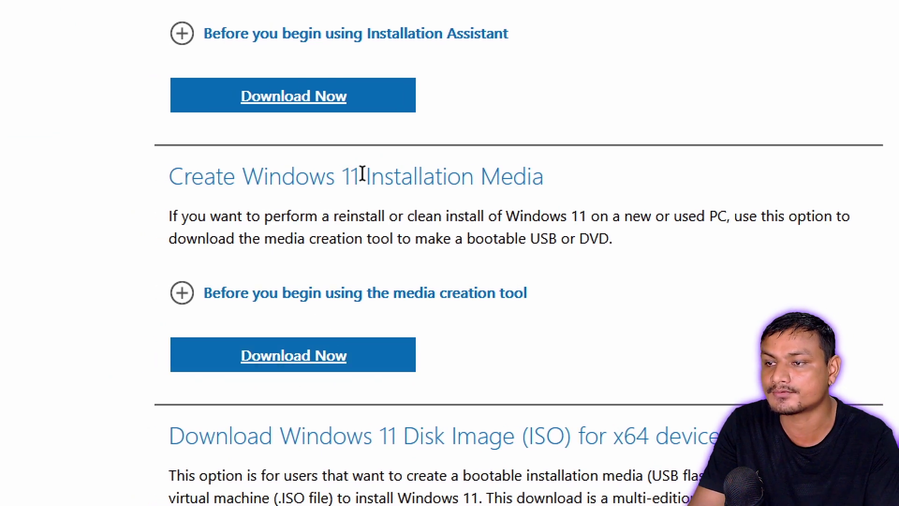
left_click(328, 352)
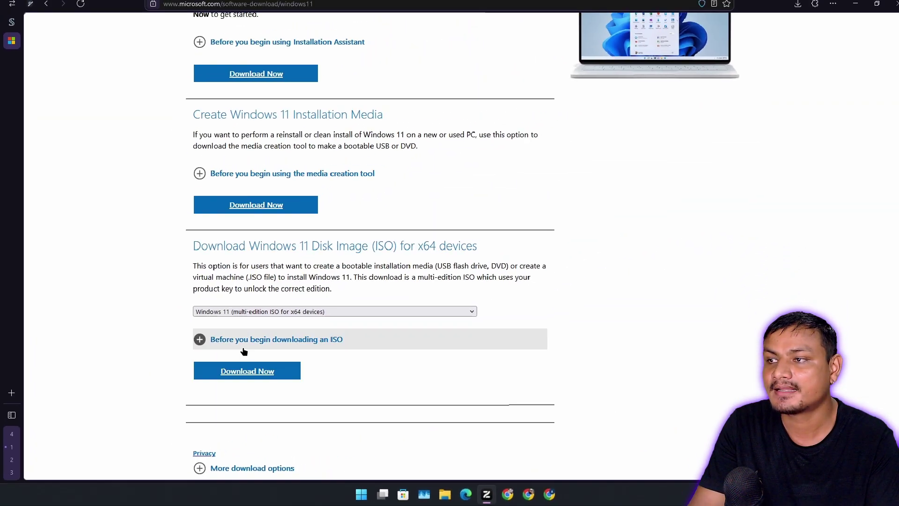
Go to rufus.ie in a new tab and save rufus-4.5.exe
left_click(11, 393)
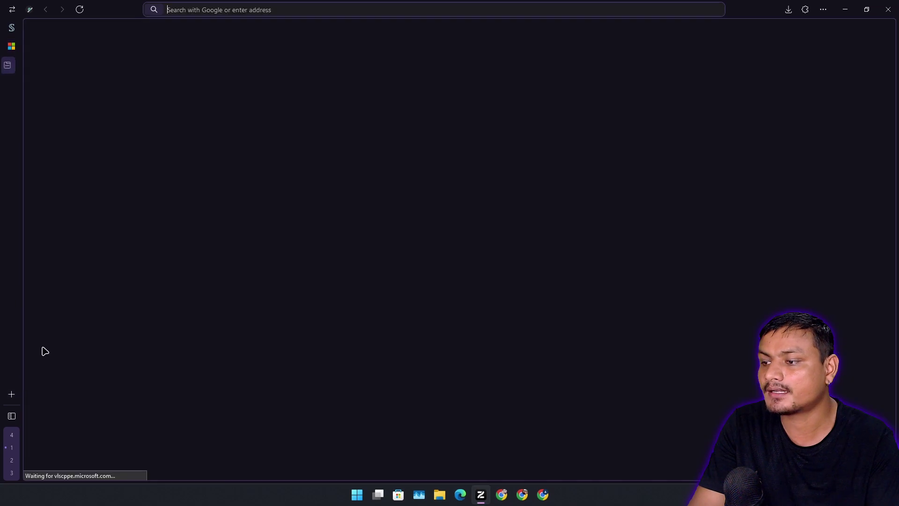
type("rufus.ie")
key("Return")
scroll(471, 278, "down", 8)
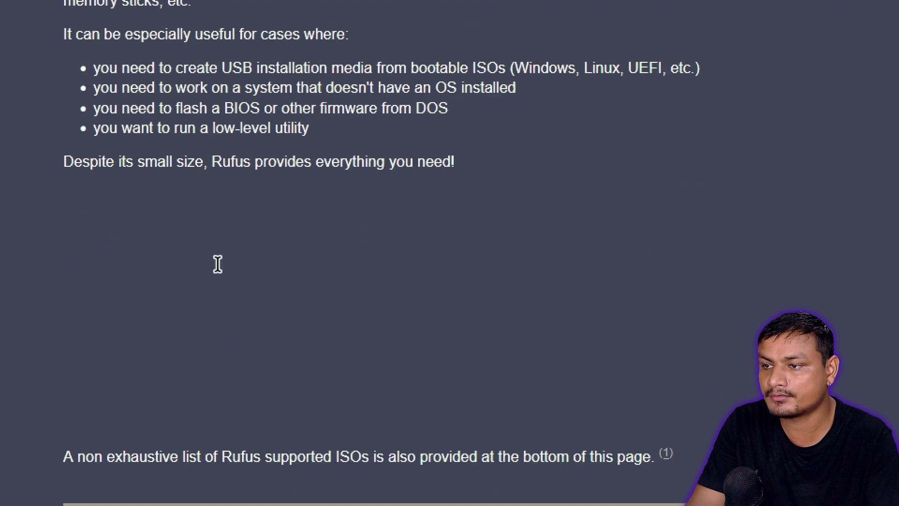
scroll(218, 264, "down", 5)
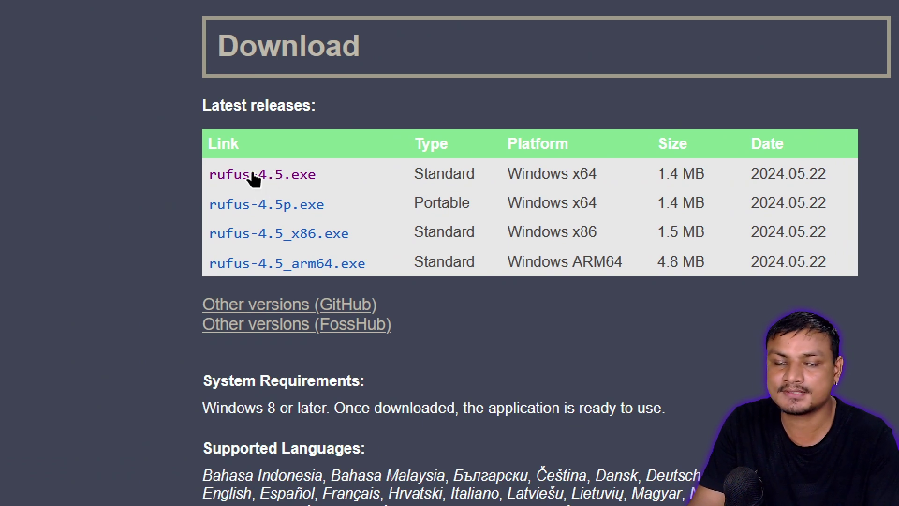
left_click(236, 187)
left_click(486, 275)
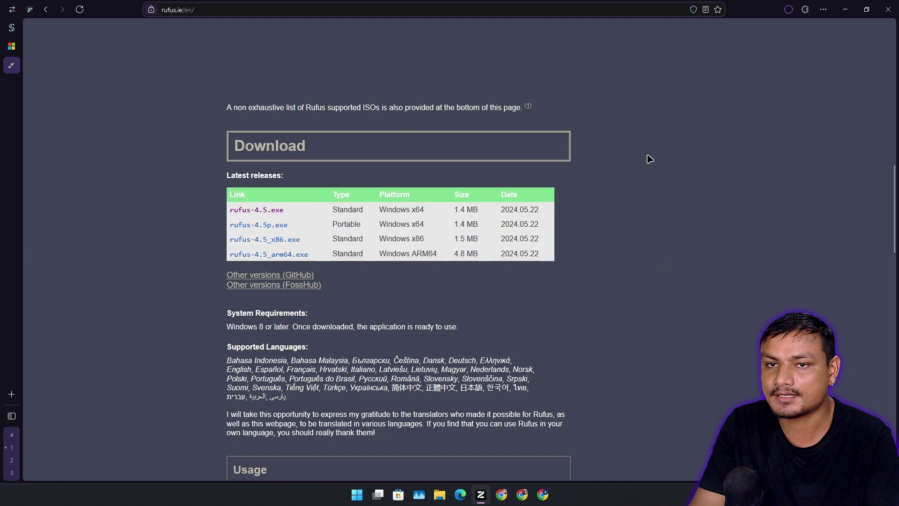
Close the Microsoft download tab and minimize the browser to the desktop
left_click(12, 46)
right_click(11, 46)
left_click(40, 186)
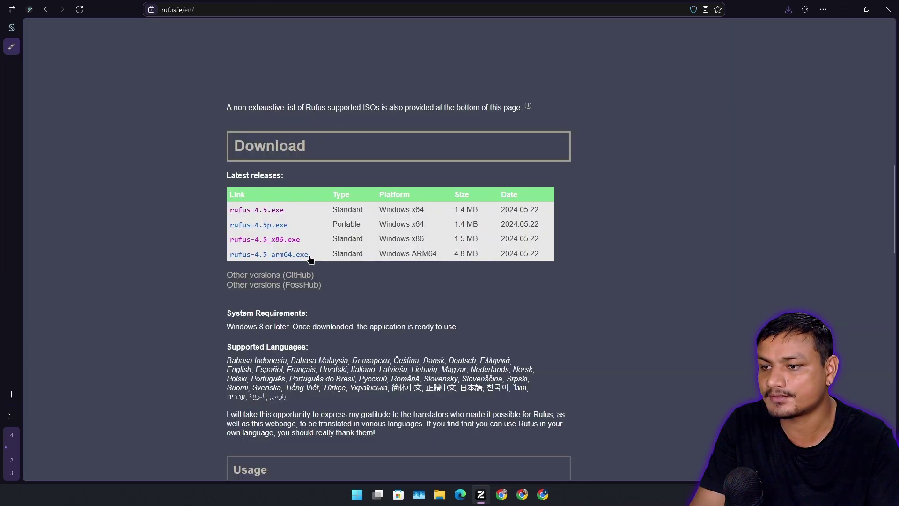
left_click(844, 10)
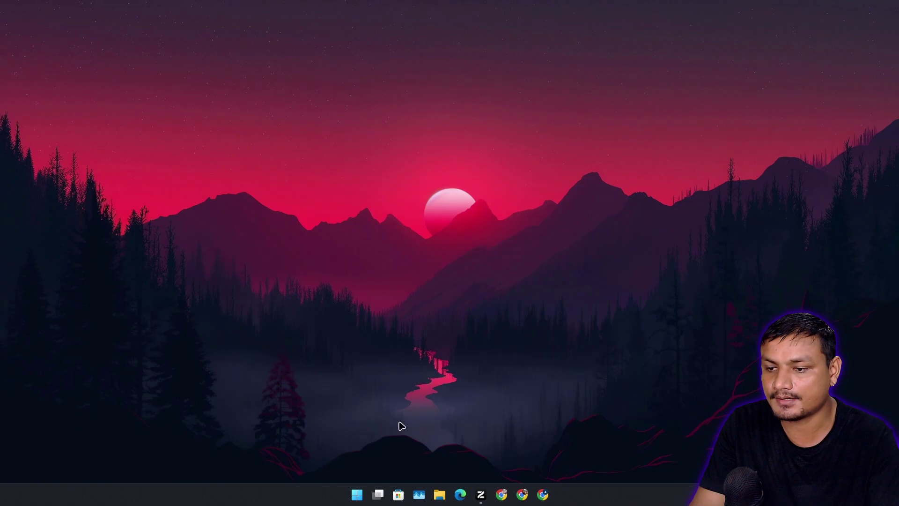
Run rufus-4.5.exe from Downloads' Last month group as administrator
left_click(442, 495)
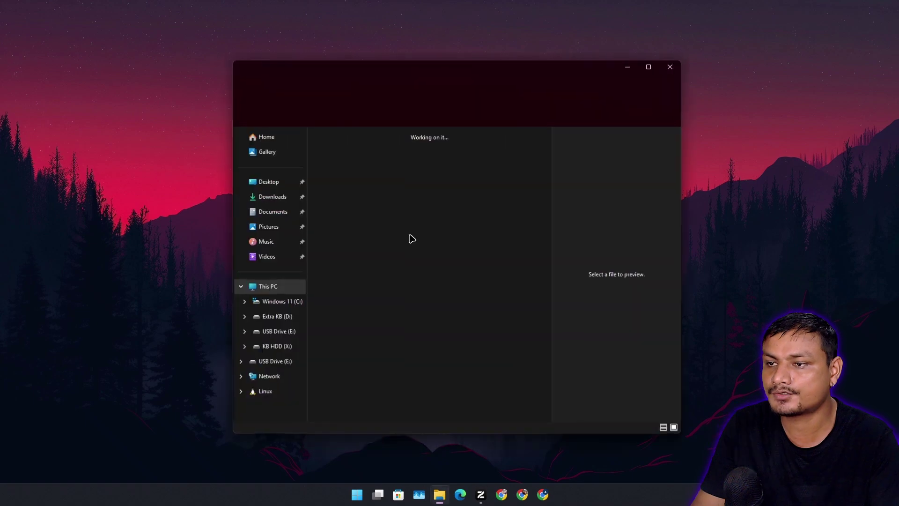
left_click(271, 196)
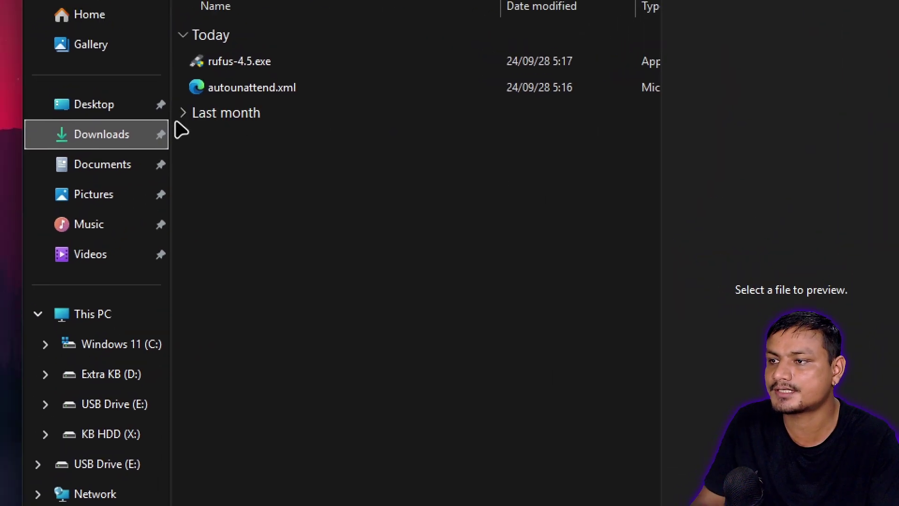
left_click(314, 187)
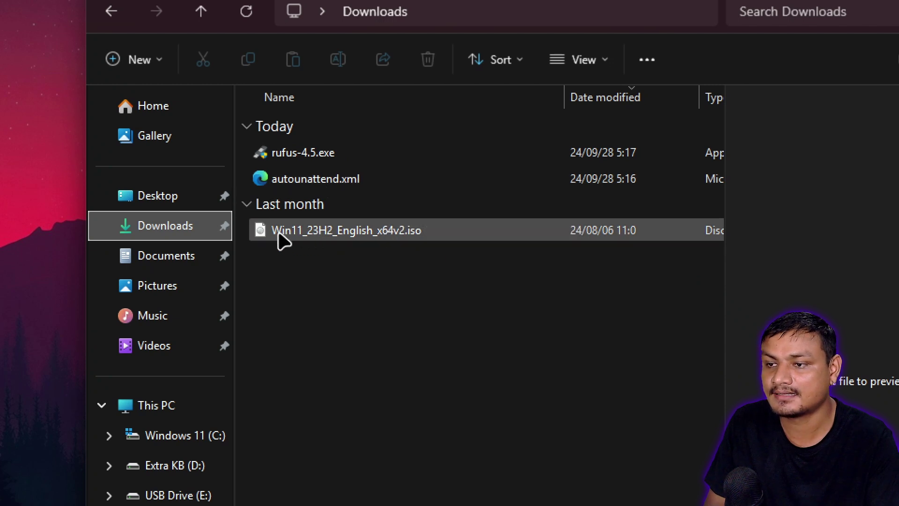
right_click(347, 160)
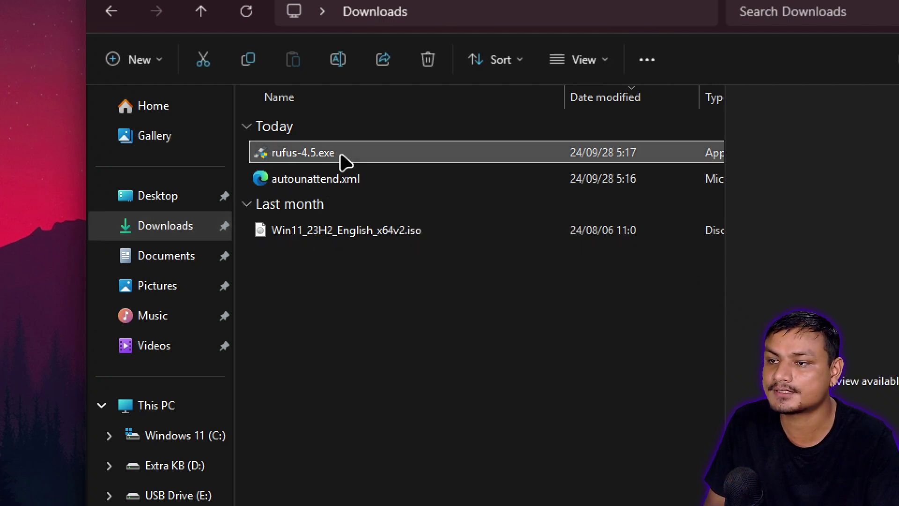
left_click(423, 198)
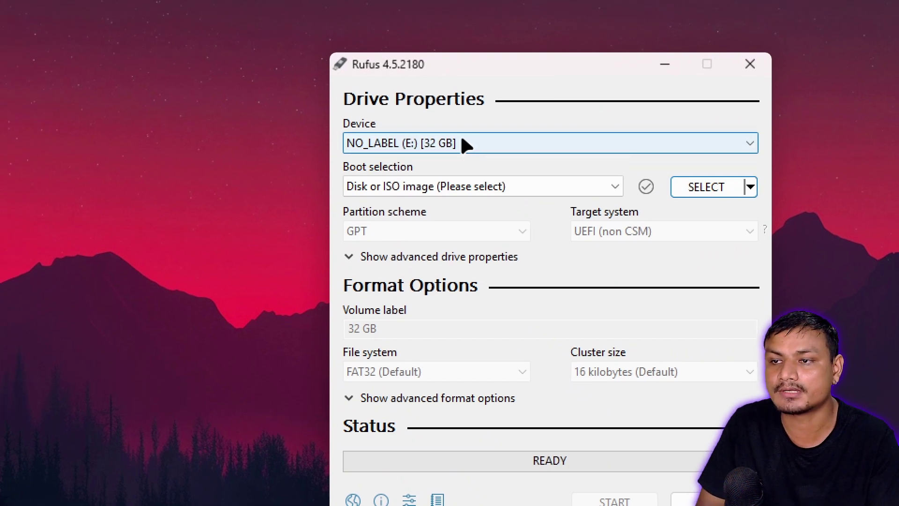
Select the 32 GB NO_LABEL (E:) USB drive as the Rufus target device
left_click(465, 145)
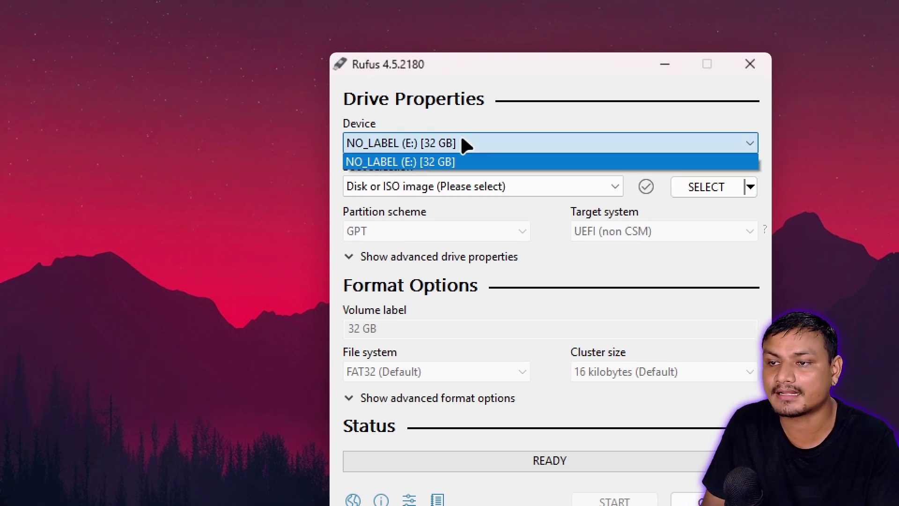
left_click(471, 161)
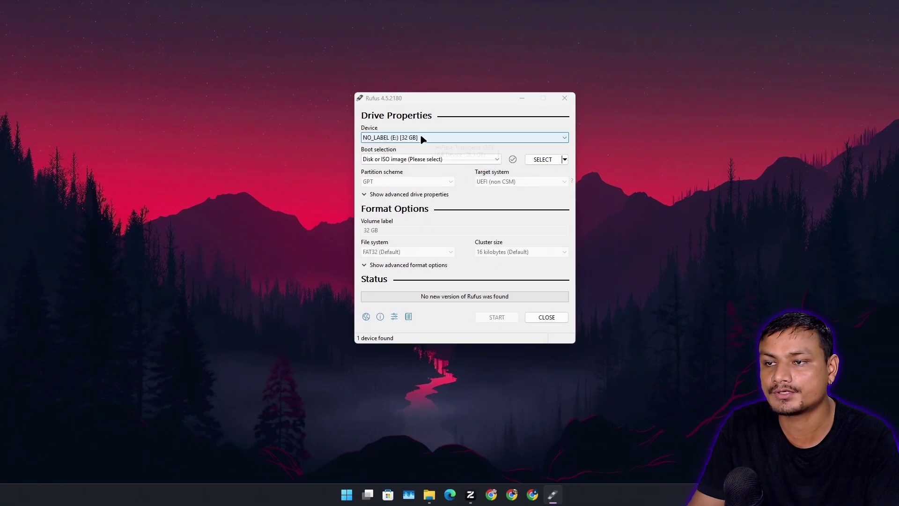
left_click(422, 138)
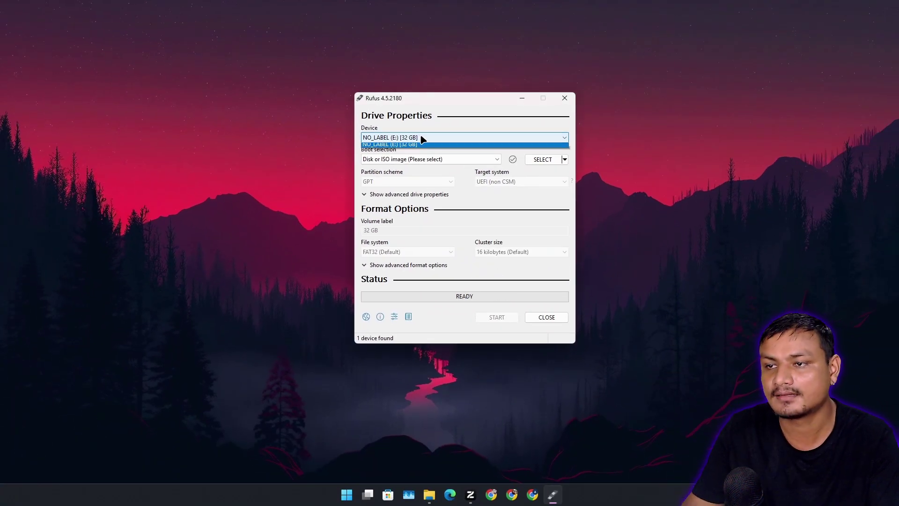
left_click(420, 146)
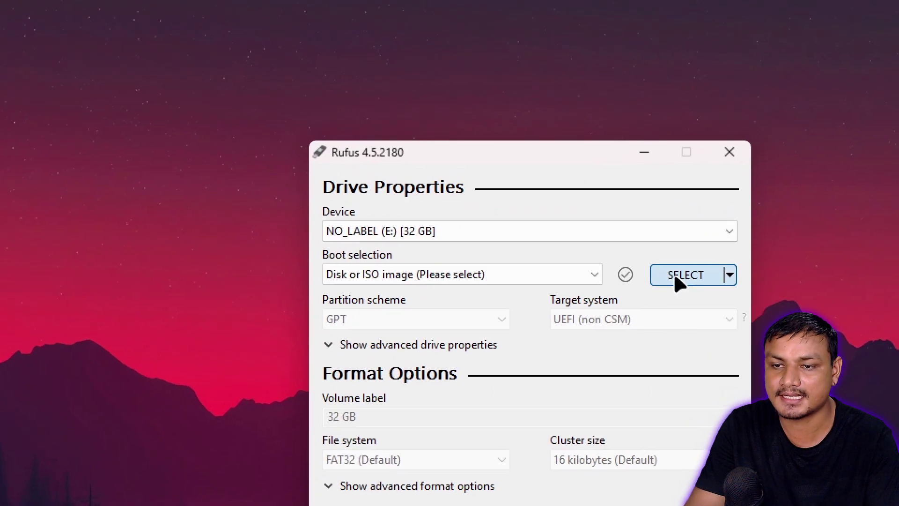
Load Win11_23H2_English_x64v2.iso as the boot image, keeping GPT, UEFI (non CSM) and NTFS
left_click(546, 159)
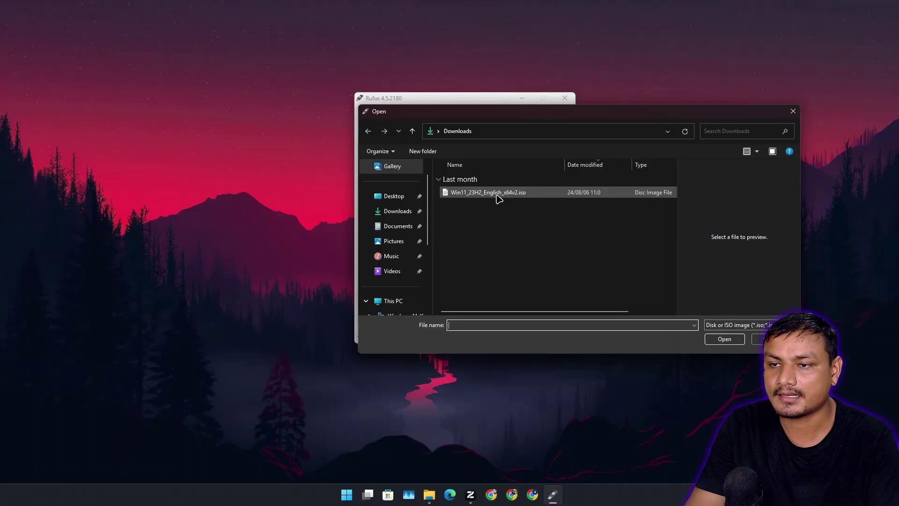
left_click(498, 197)
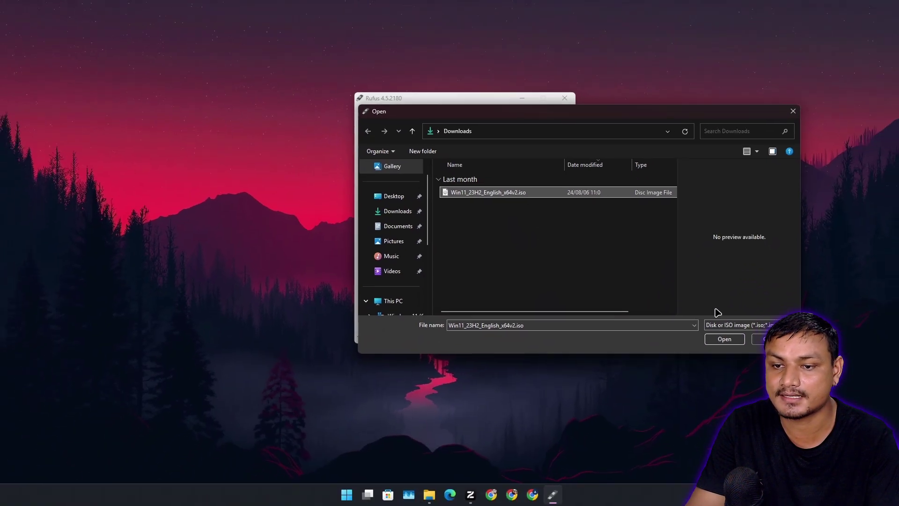
left_click(724, 339)
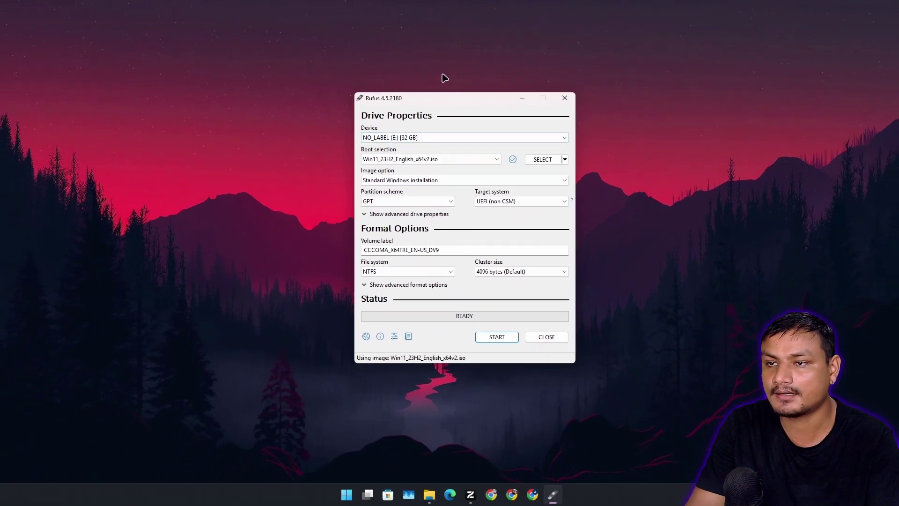
left_click_drag(442, 98, 418, 63)
Write the ISO with BitLocker and all Windows customizations unchecked, accepting the data-loss warning
left_click(473, 302)
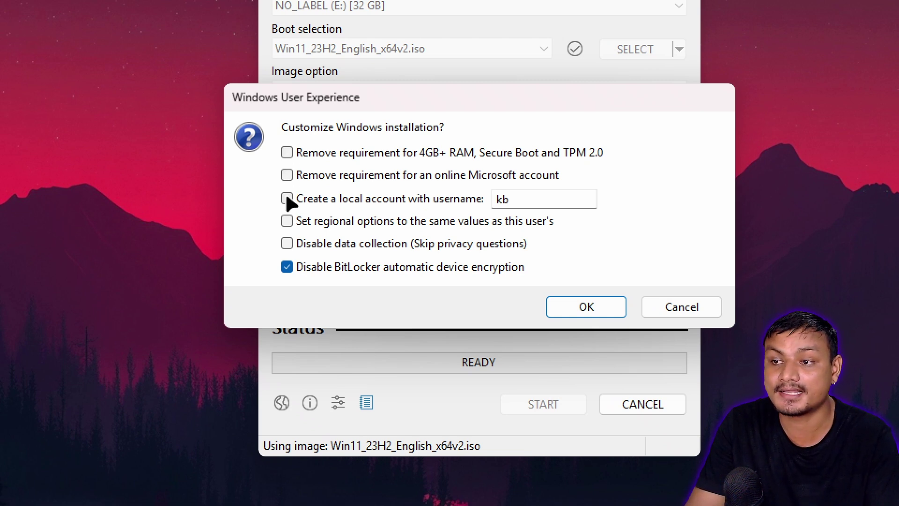
left_click(288, 267)
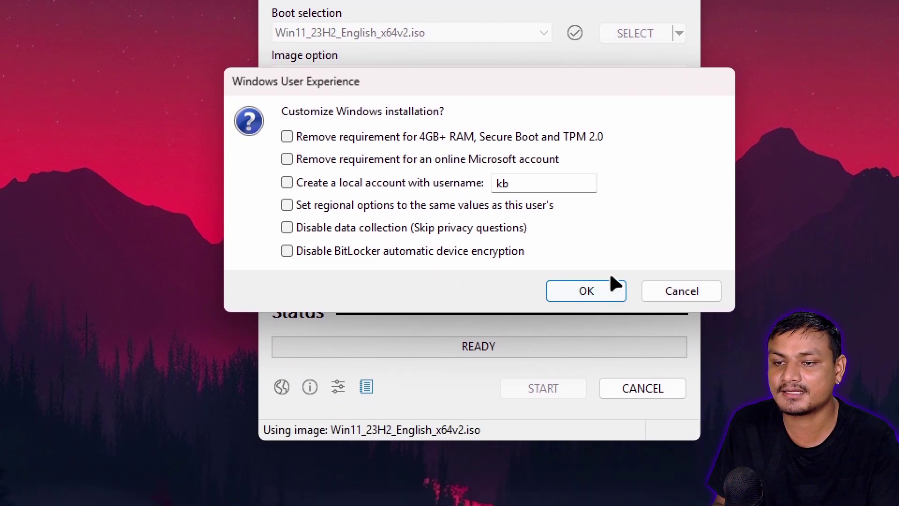
left_click(586, 291)
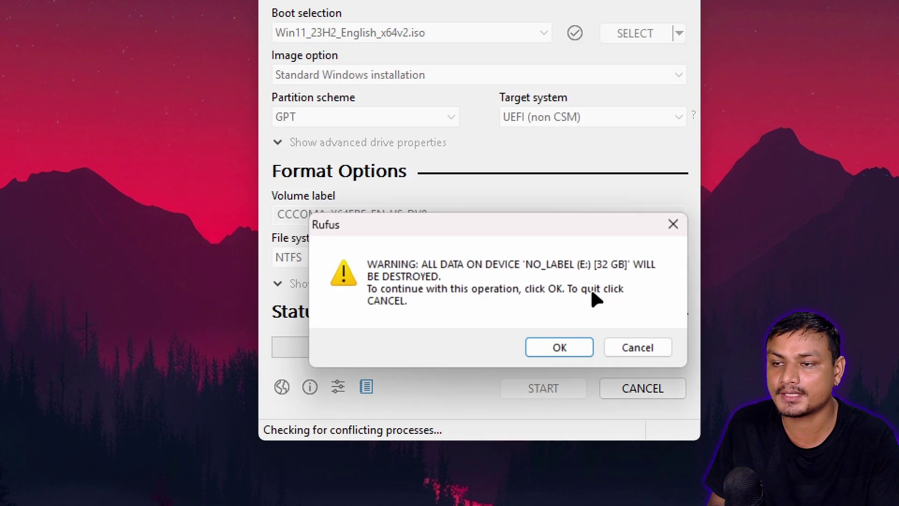
left_click(552, 349)
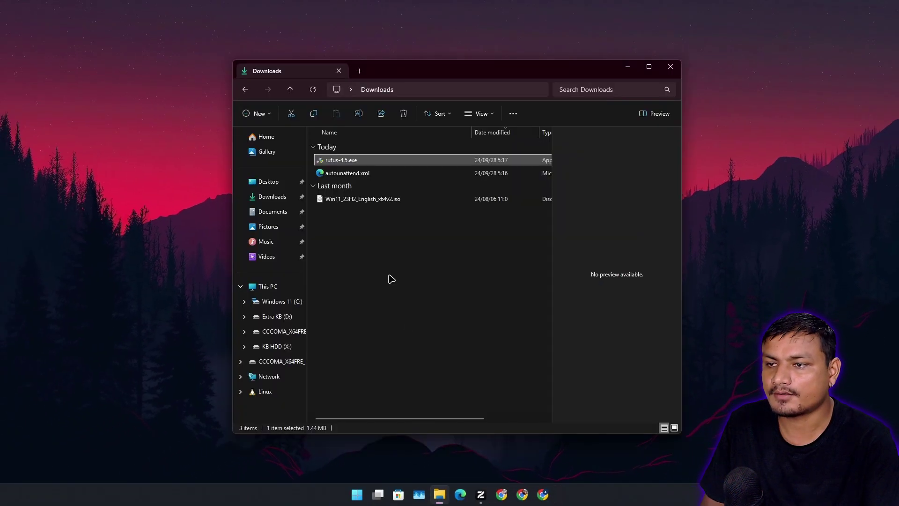
Copy autounattend.xml from the Downloads folder
left_click(281, 362)
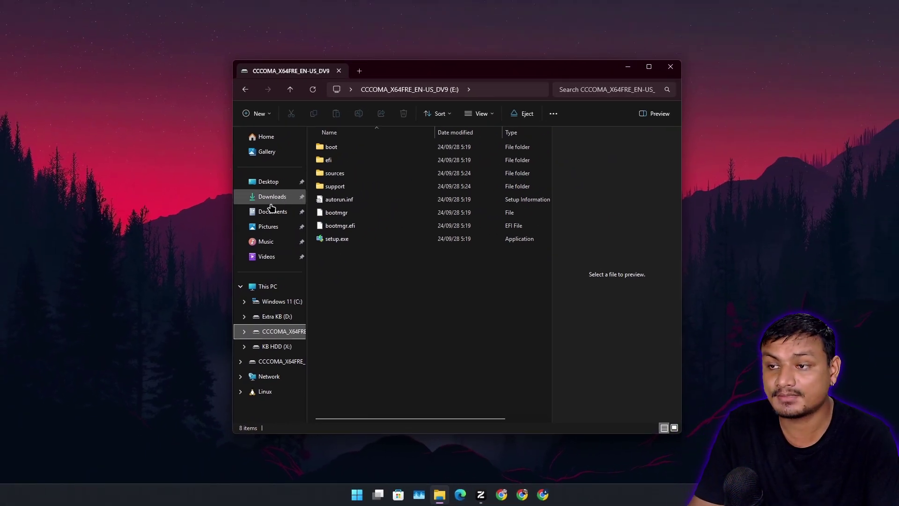
left_click(271, 199)
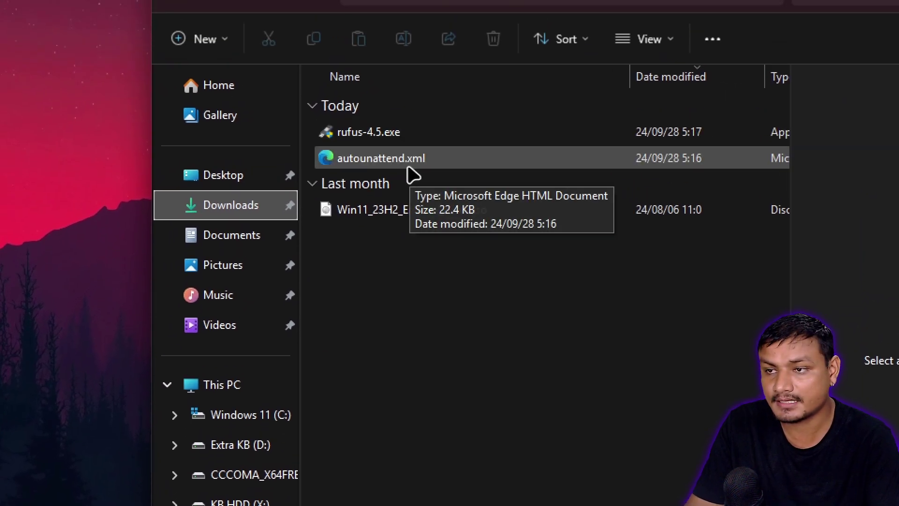
right_click(410, 167)
left_click(392, 162)
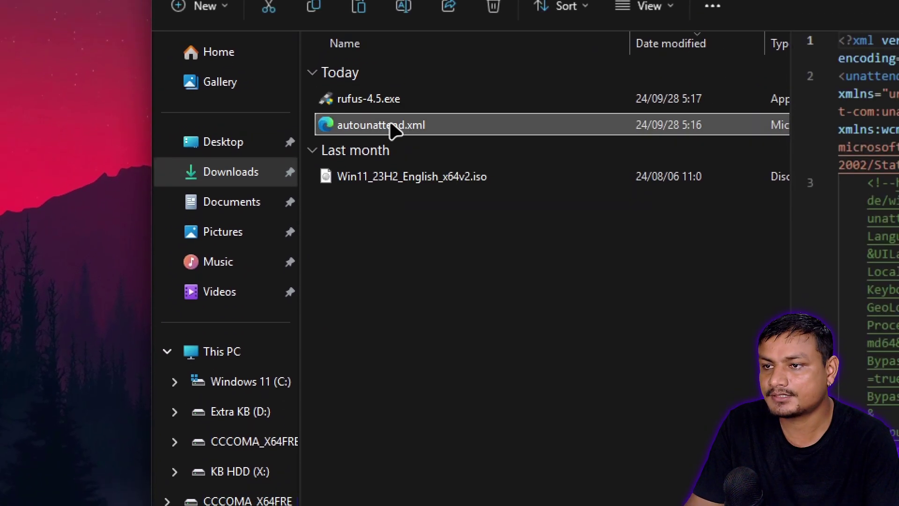
right_click(392, 163)
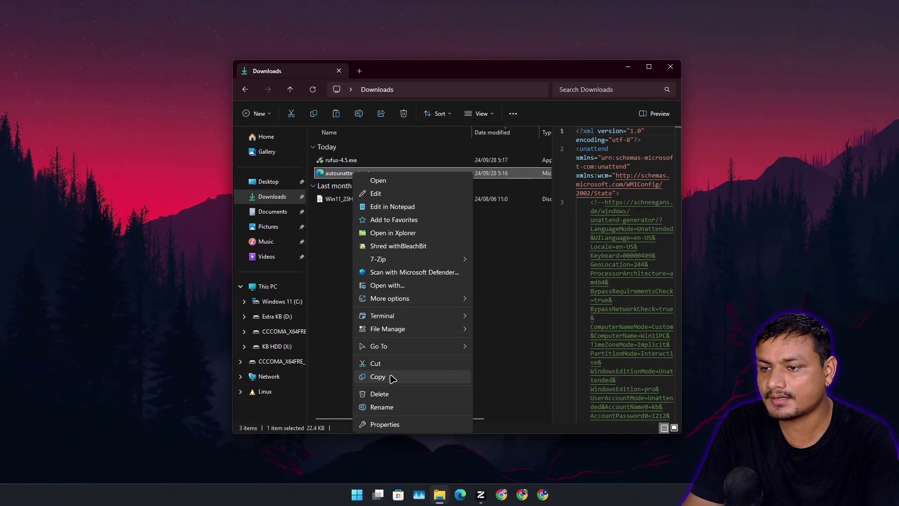
left_click(391, 376)
Paste autounattend.xml into the root of CCCOMA_X64FRE_EN-US_DV9 (E:) and close File Explorer
left_click(280, 331)
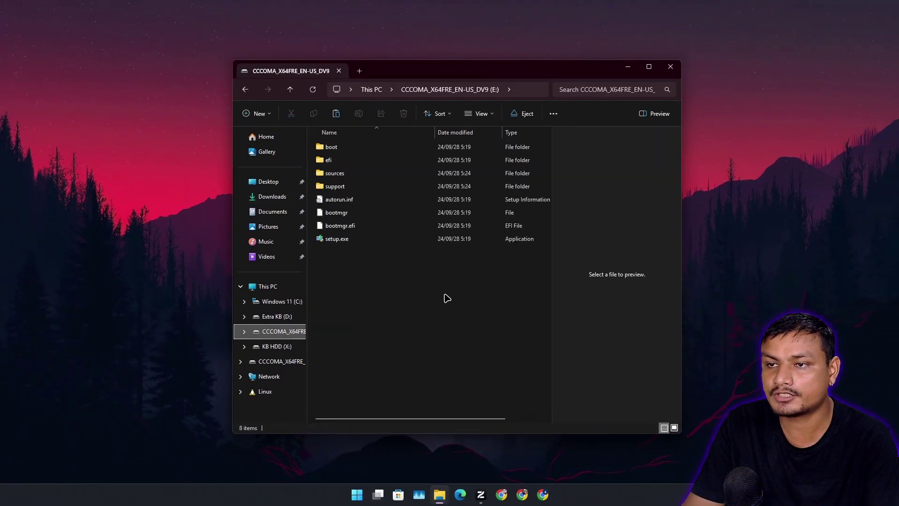
right_click(386, 305)
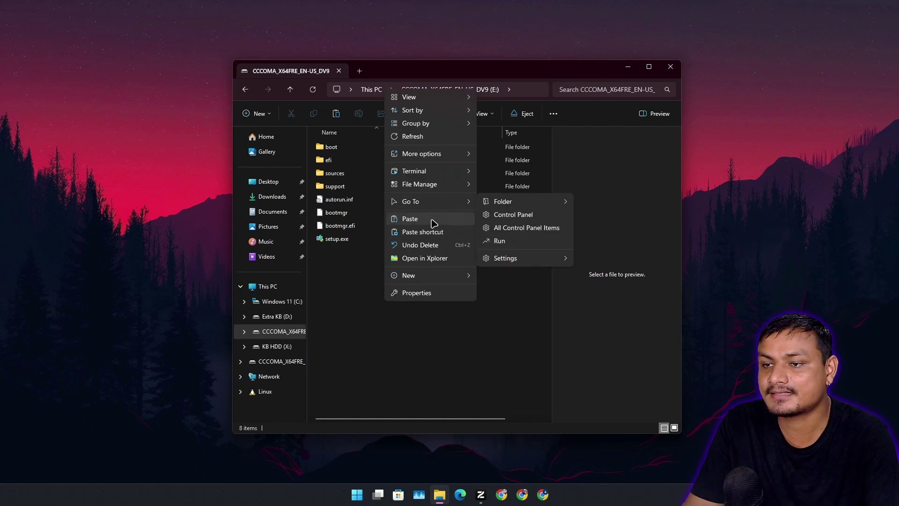
left_click(410, 218)
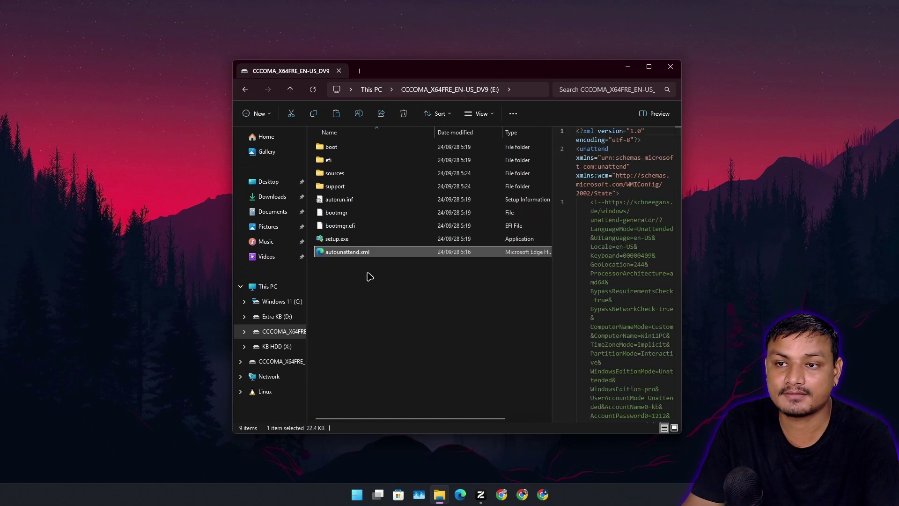
left_click(672, 66)
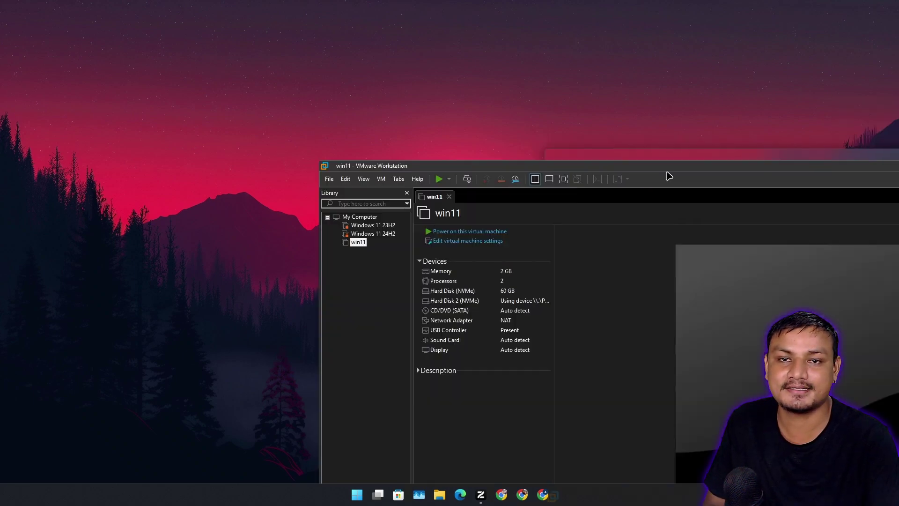
Maximize VMware and power win11 on to firmware, answering Yes to the sata0:1 message
left_click_drag(668, 168, 586, 5)
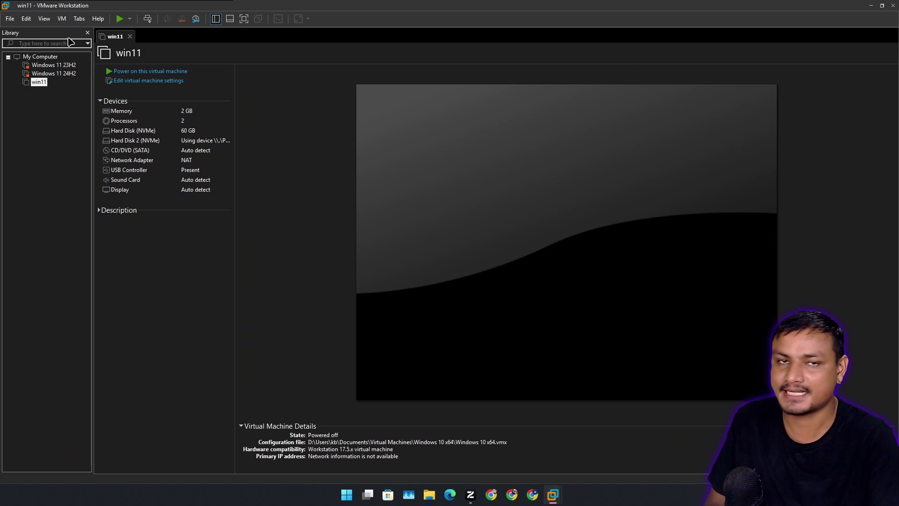
left_click(61, 18)
mouse_move(98, 32)
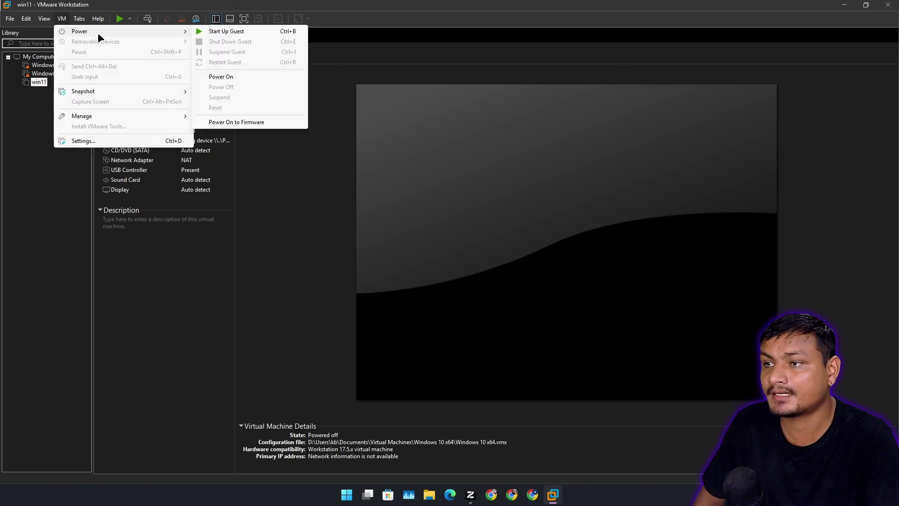
left_click(268, 122)
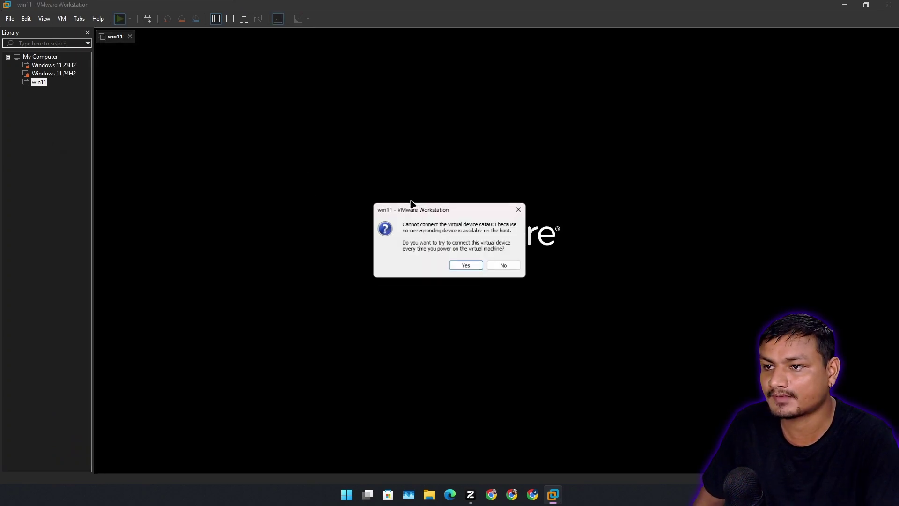
left_click(470, 266)
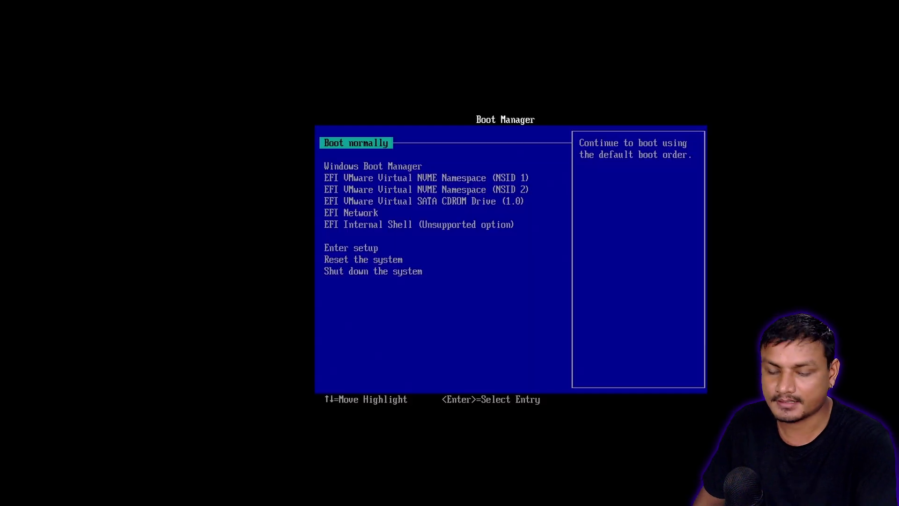
key("Down")
key("Down")
key("Down")
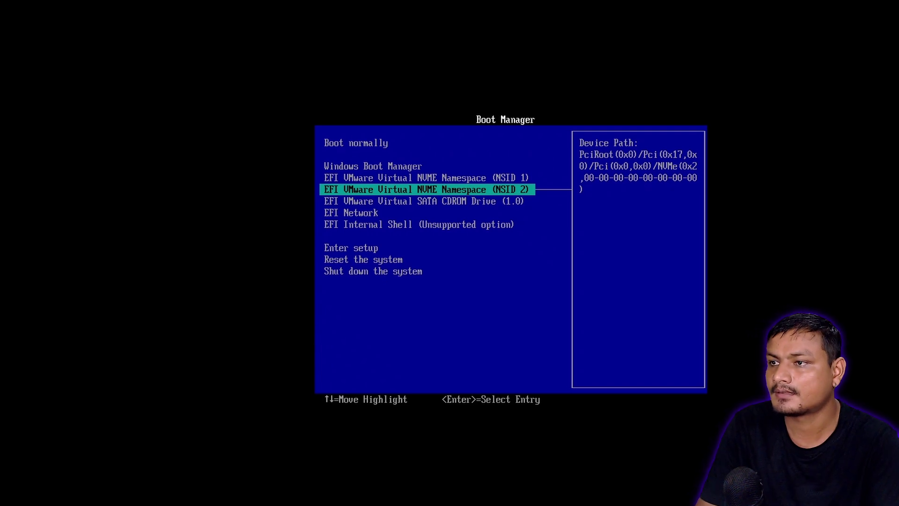
Boot from EFI VMware Virtual NVME Namespace (NSID 2) into Windows 11 Setup
key("Down")
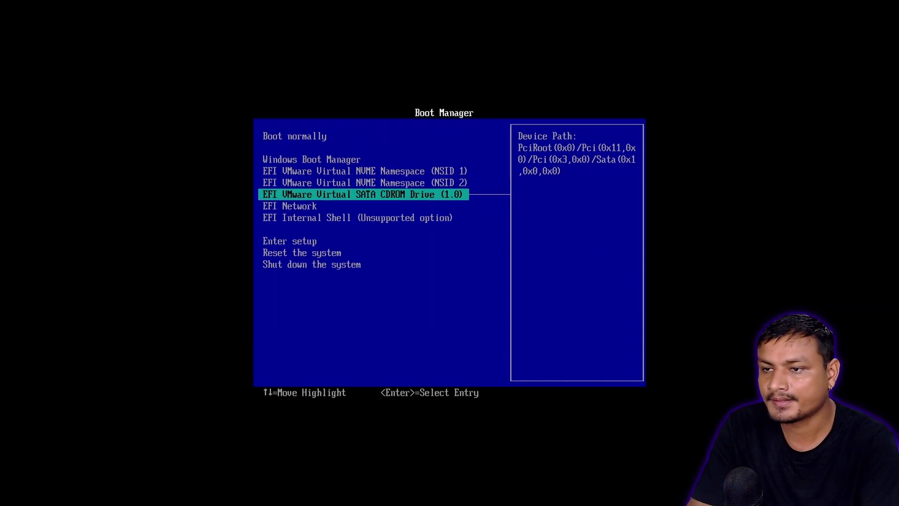
key("Up")
key("Return")
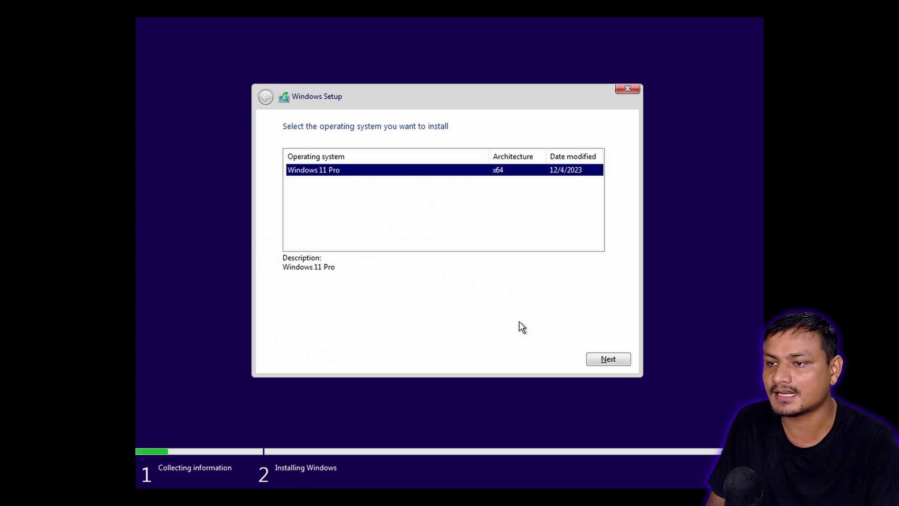
Choose Windows 11 Pro as the edition and review Drive 0's three partitions
left_click(605, 361)
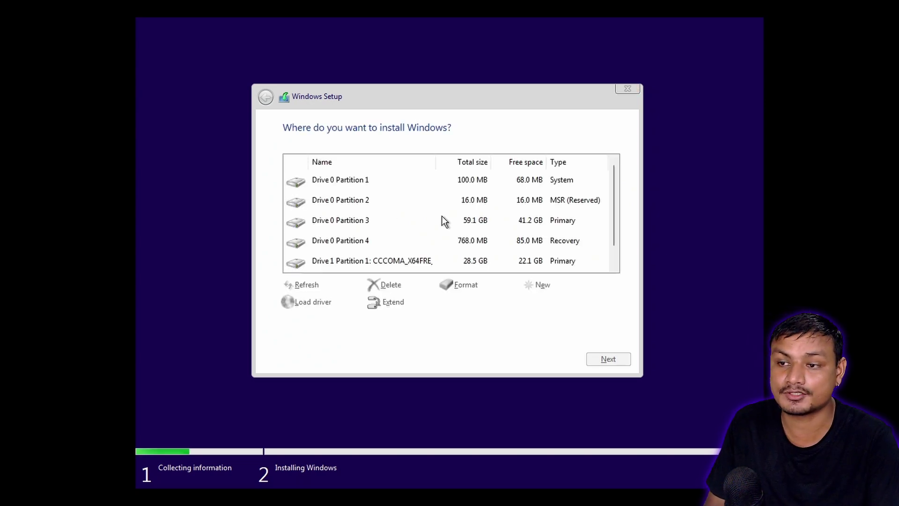
left_click(443, 221)
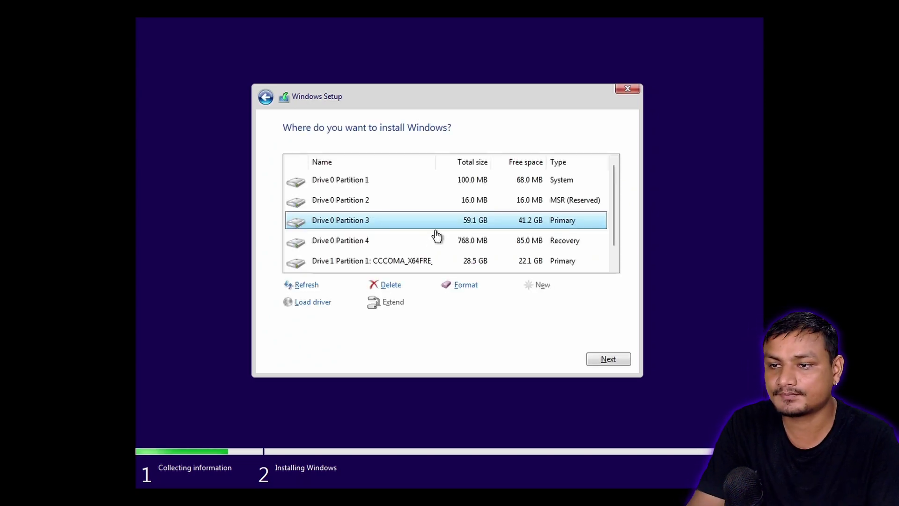
left_click(457, 201)
left_click(461, 179)
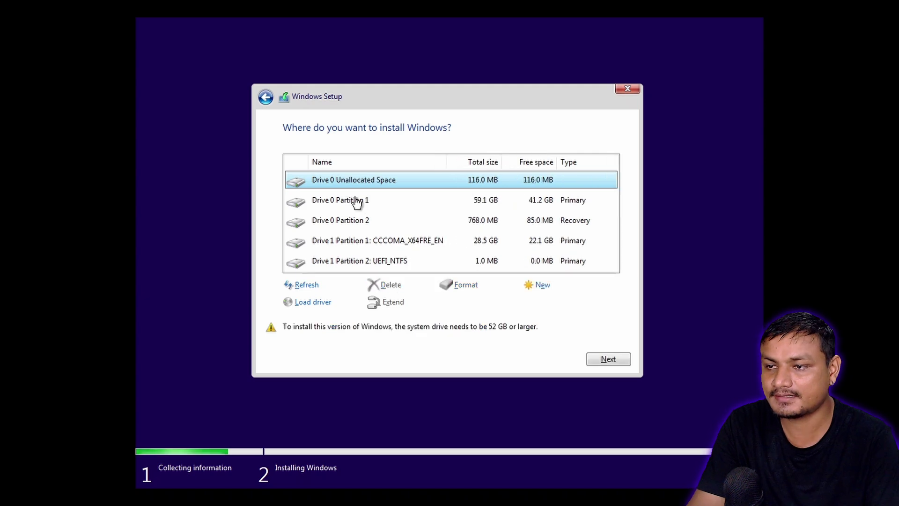
Delete the 59.1 GB and 768 MB recovery partitions, then install onto the 60 GB unallocated space
left_click(356, 200)
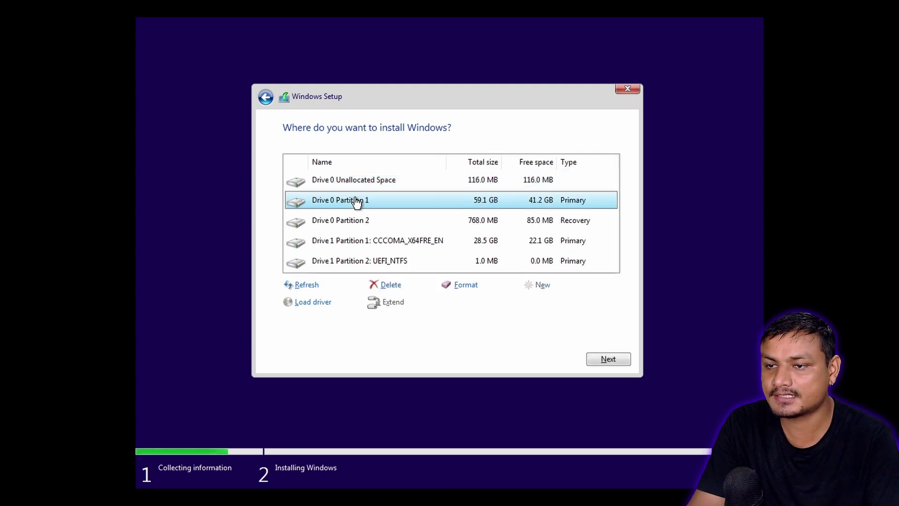
left_click(389, 284)
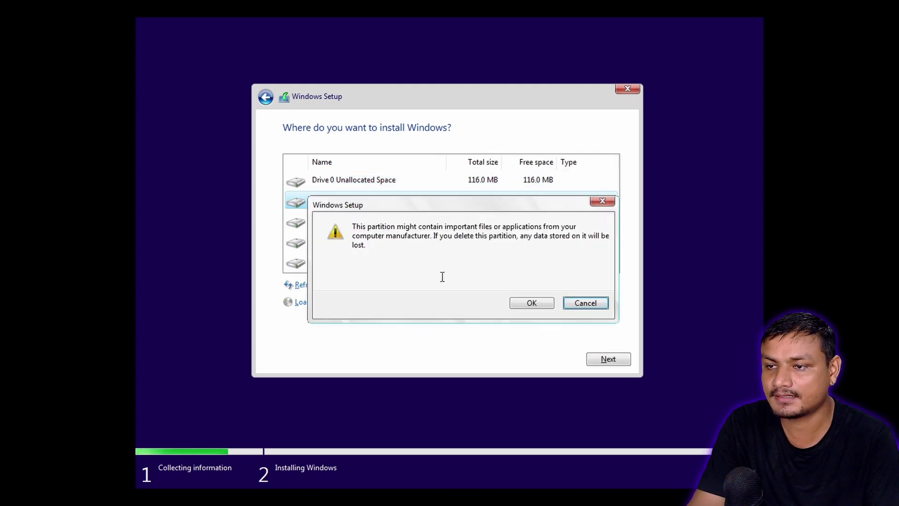
left_click(510, 302)
left_click(403, 201)
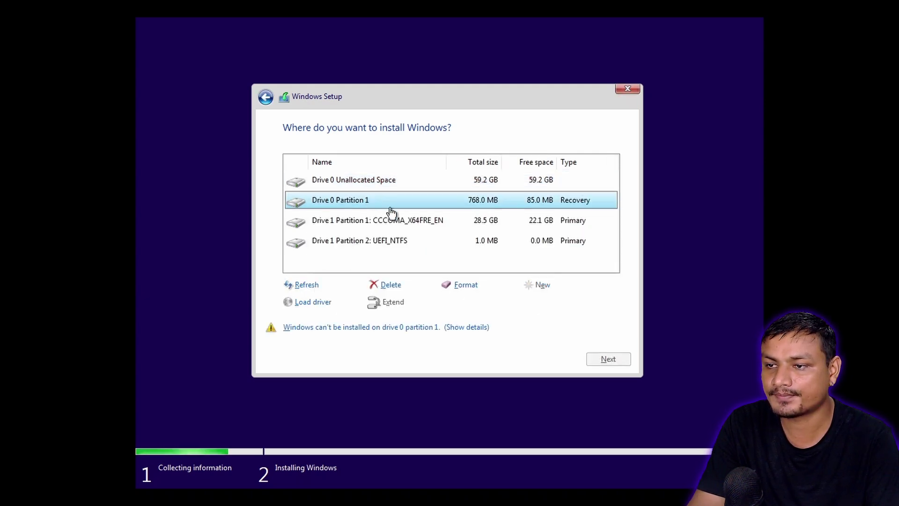
left_click(390, 286)
left_click(528, 302)
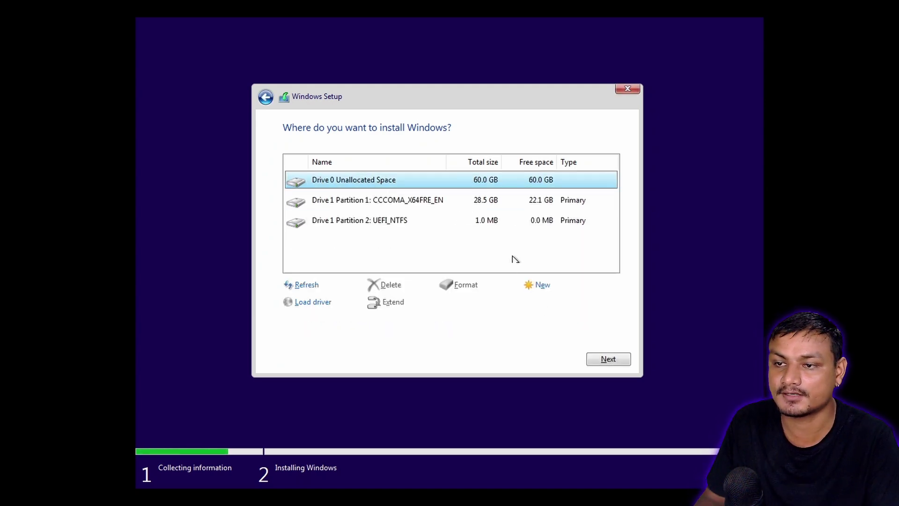
left_click(609, 359)
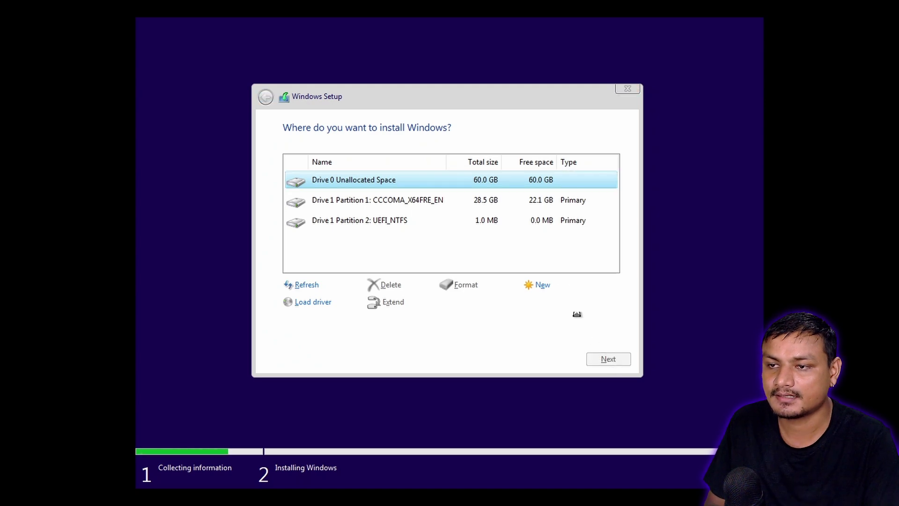
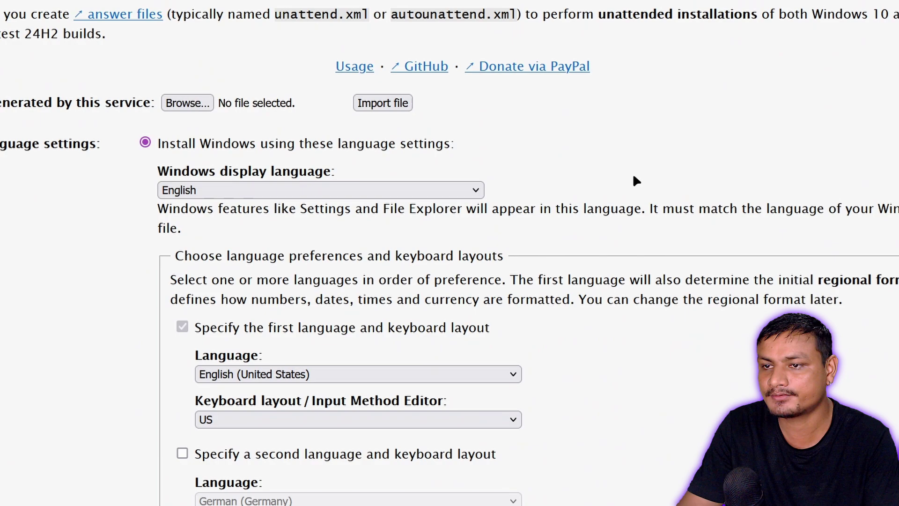
Scroll further down the Schneegans autounattend generator form
scroll(632, 174, "down", 5)
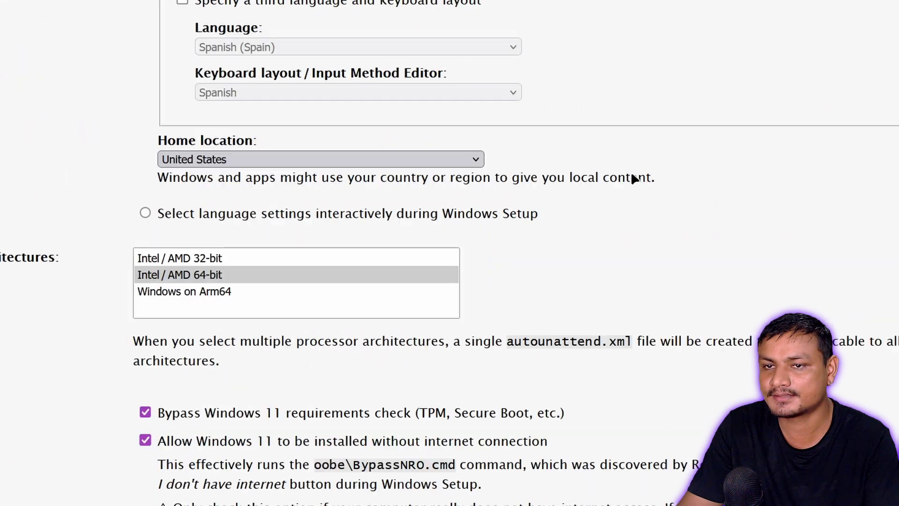
scroll(631, 170, "down", 20)
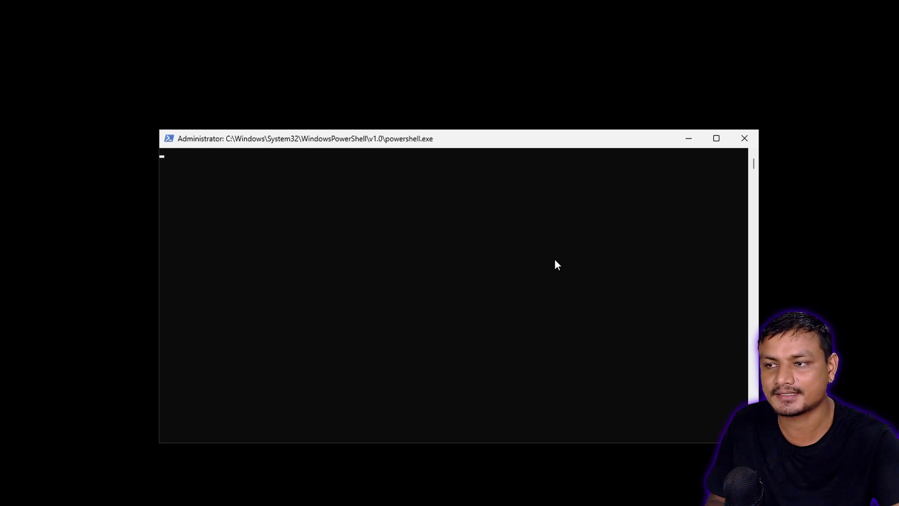
Focus the admin PowerShell console, then open the new desktop's Start menu with no pinned apps
left_click(485, 251)
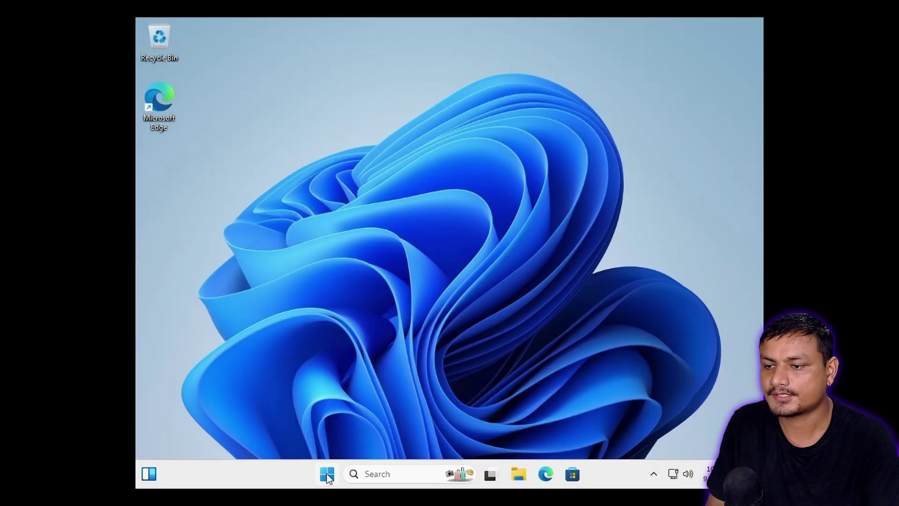
left_click(327, 474)
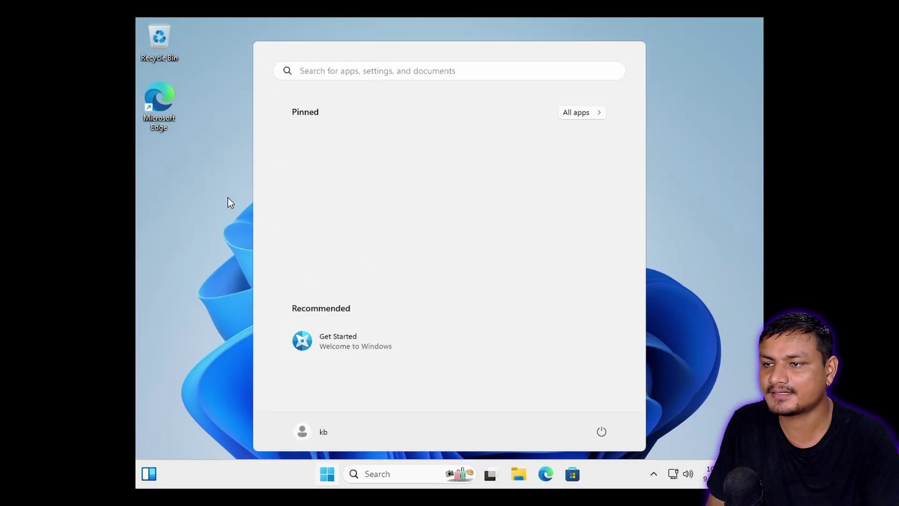
Browse the Start menu's full installed-apps list, then close Start
left_click(582, 117)
scroll(441, 186, "down", 8)
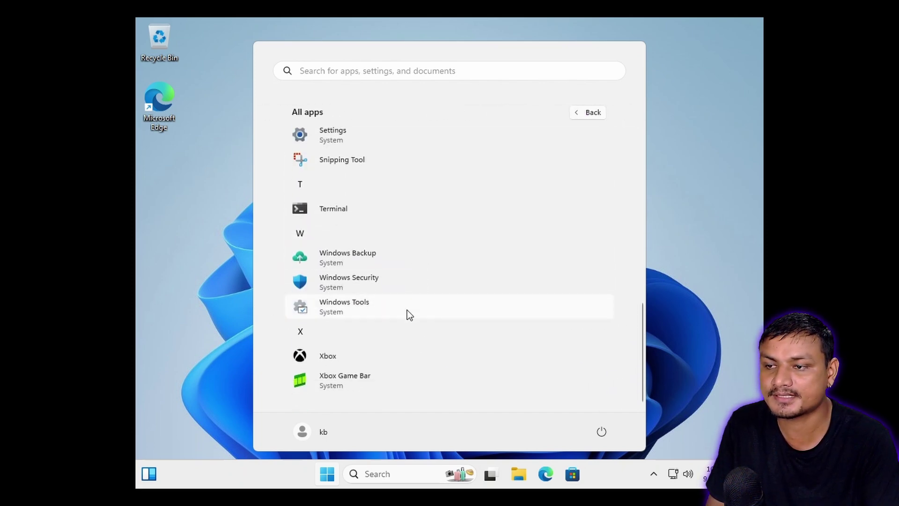
scroll(408, 356, "up", 8)
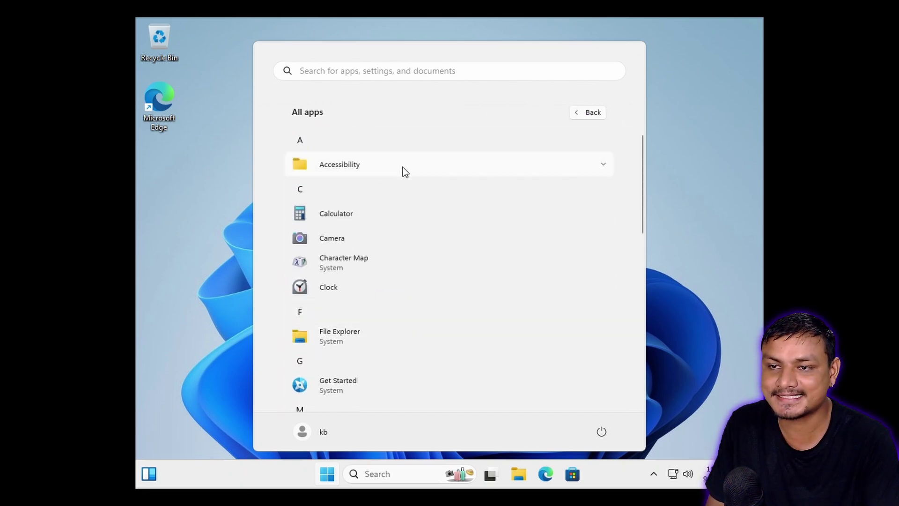
scroll(404, 201, "down", 8)
scroll(397, 328, "up", 8)
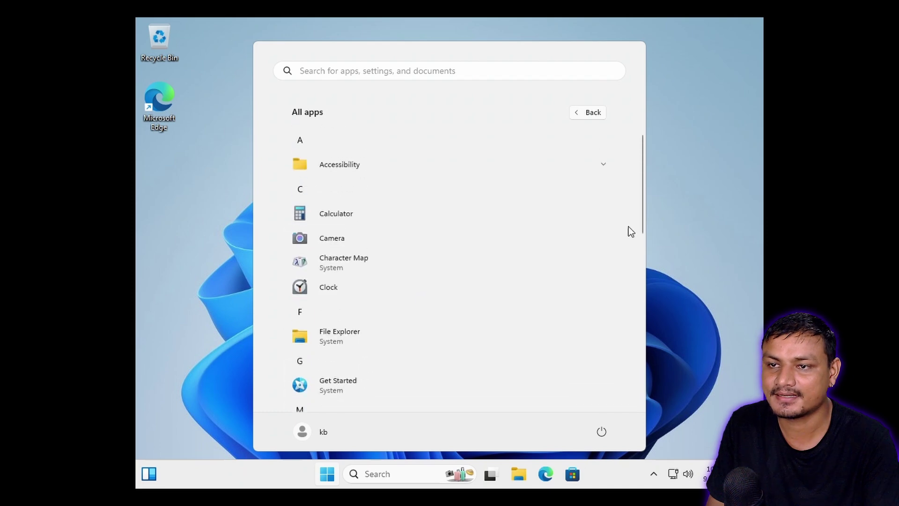
left_click(429, 22)
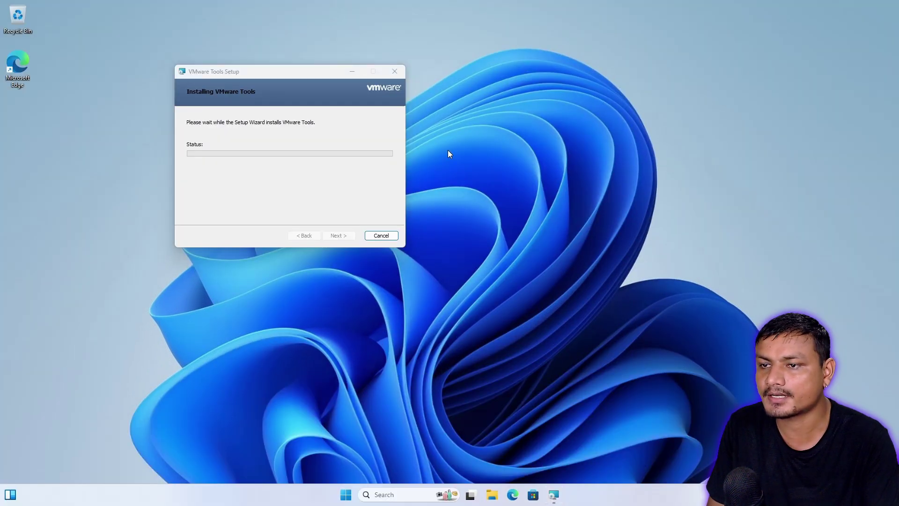
Set the display scale to 125% in Display settings and close Settings
right_click(447, 151)
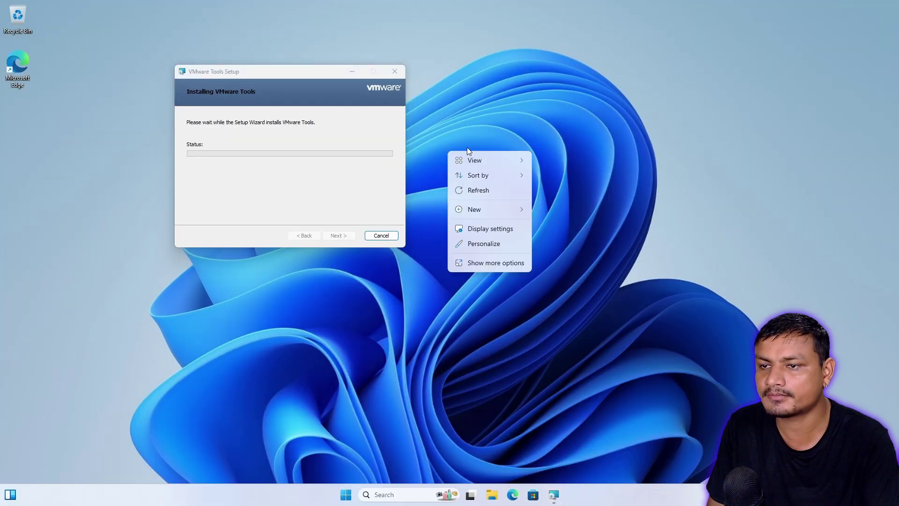
left_click(486, 243)
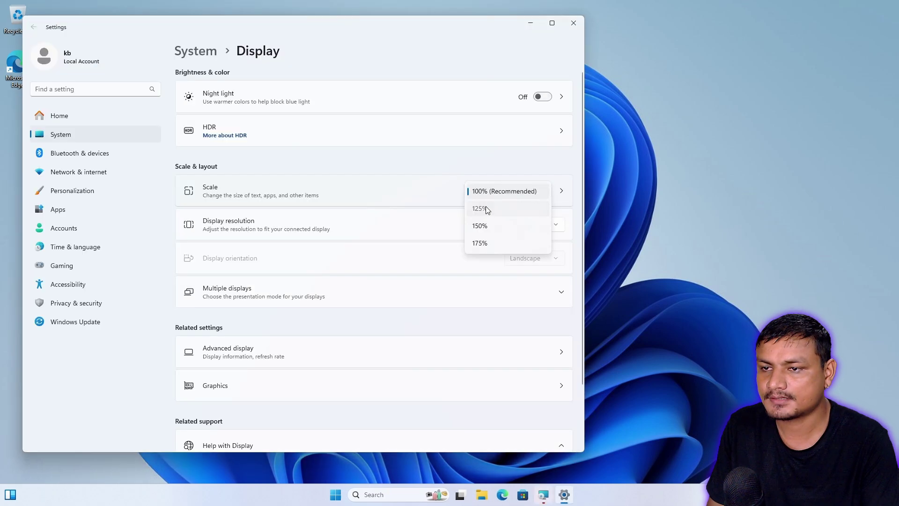
left_click(487, 207)
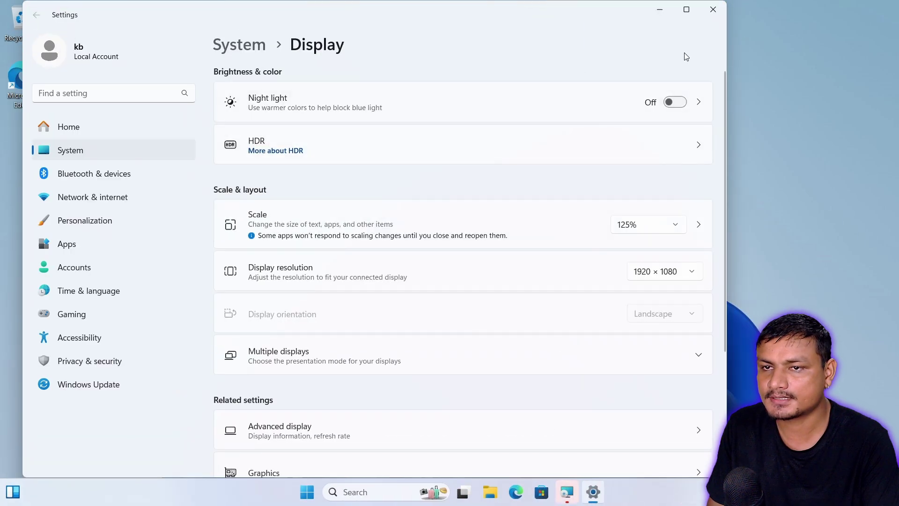
left_click(715, 18)
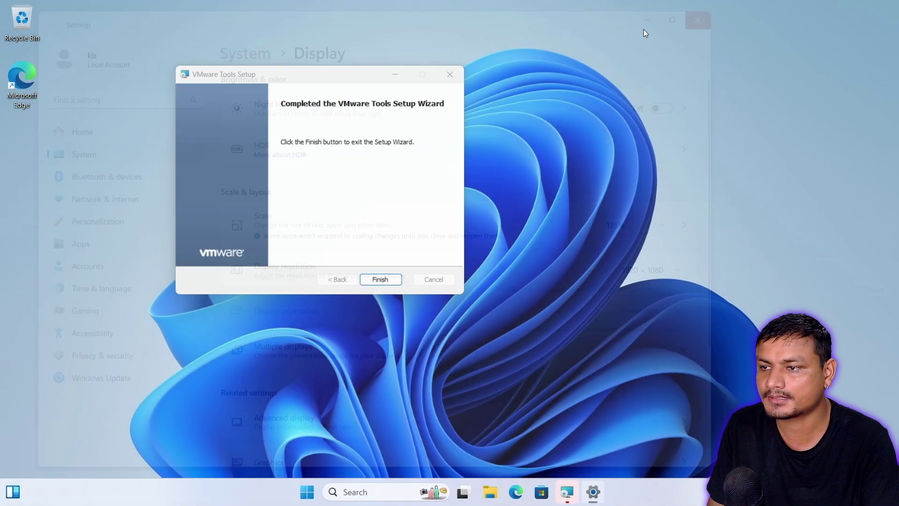
Finish the VMware Tools setup, decline restarting now, and reopen Start
left_click(383, 280)
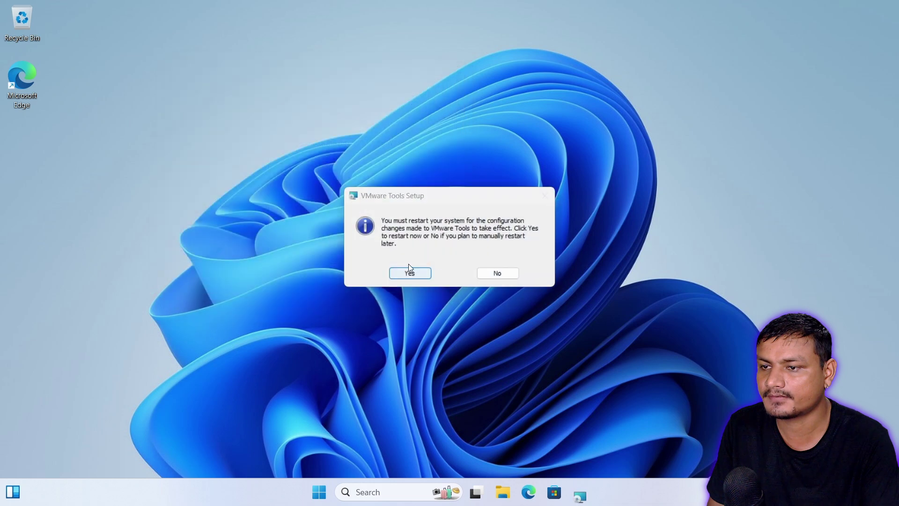
left_click(495, 274)
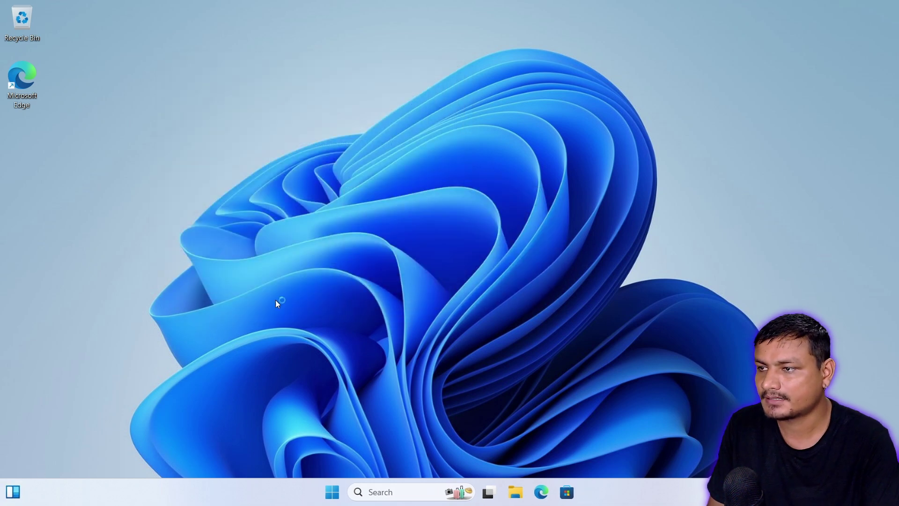
left_click(330, 493)
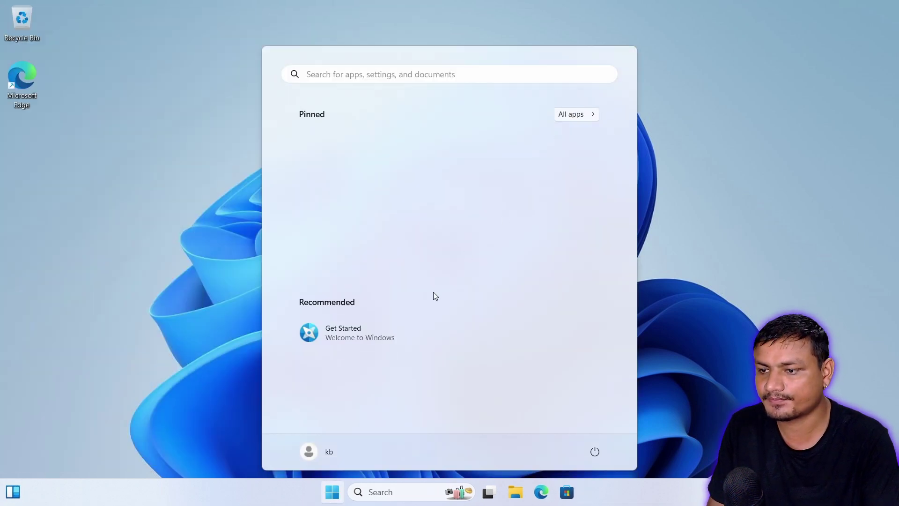
Close and reopen Start, then browse the full list of installed apps
left_click(41, 491)
mouse_move(11, 493)
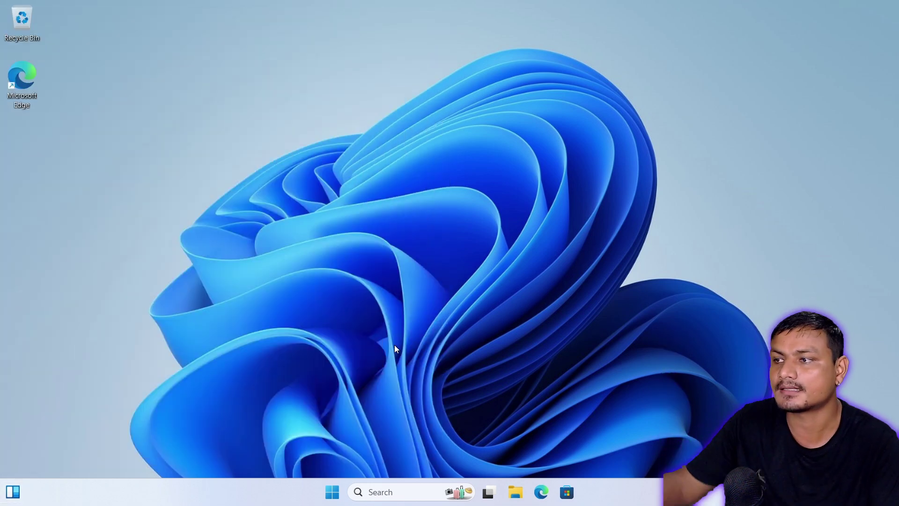
left_click(328, 491)
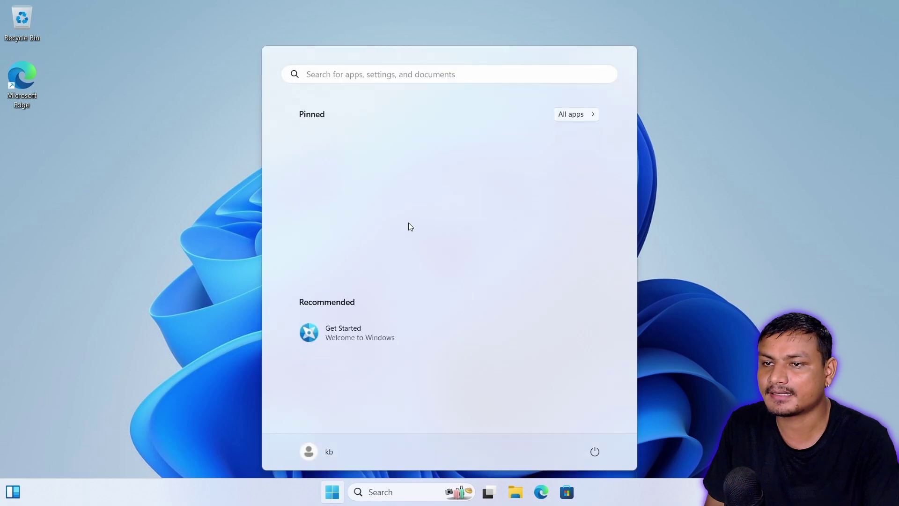
left_click(579, 120)
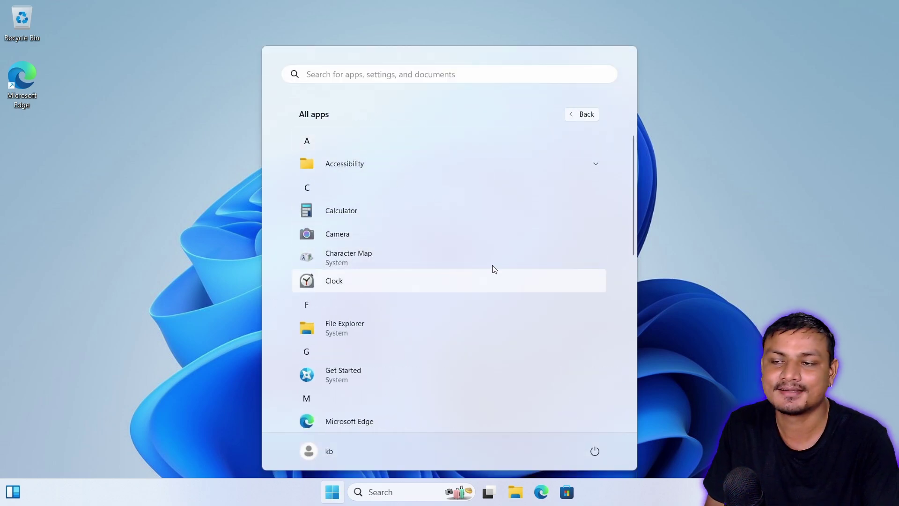
scroll(388, 246, "down", 5)
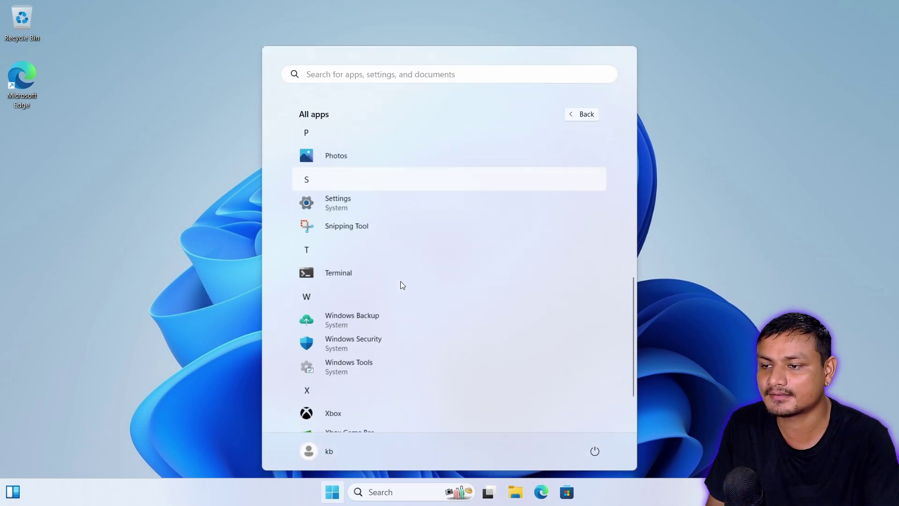
In Settings' Installed apps, start uninstalling Microsoft Edge, cancel it, and close Settings
key("super+x")
left_click(336, 160)
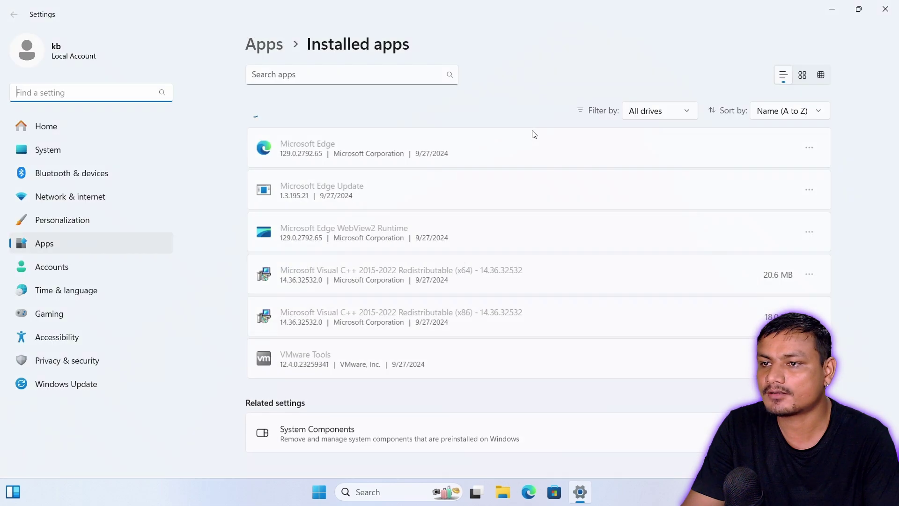
scroll(389, 296, "down", 3)
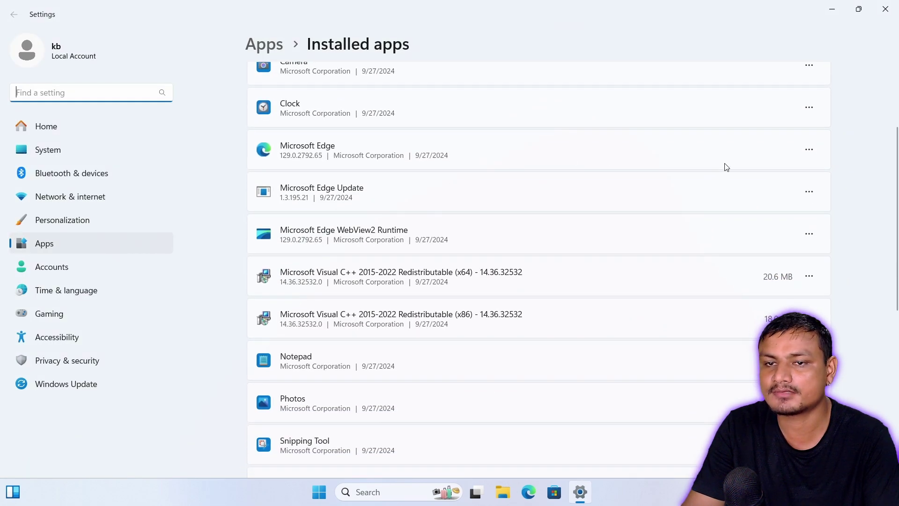
left_click(808, 149)
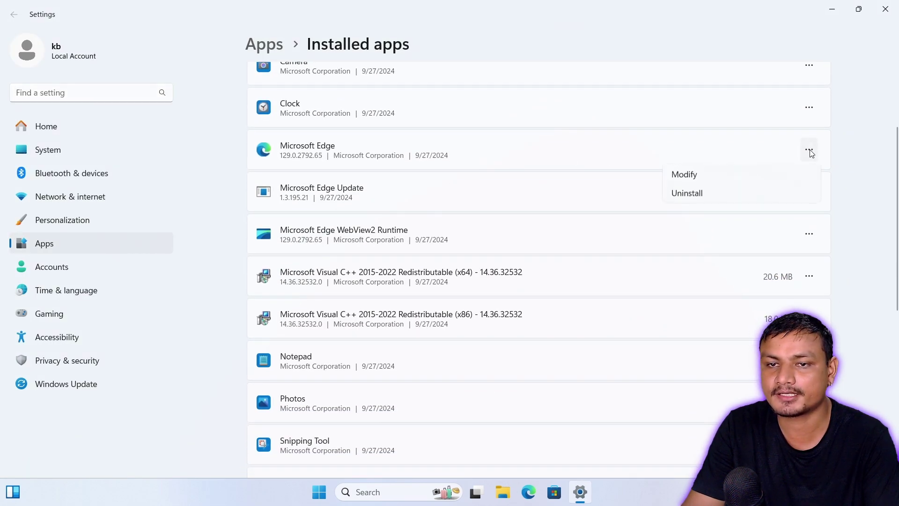
left_click(698, 193)
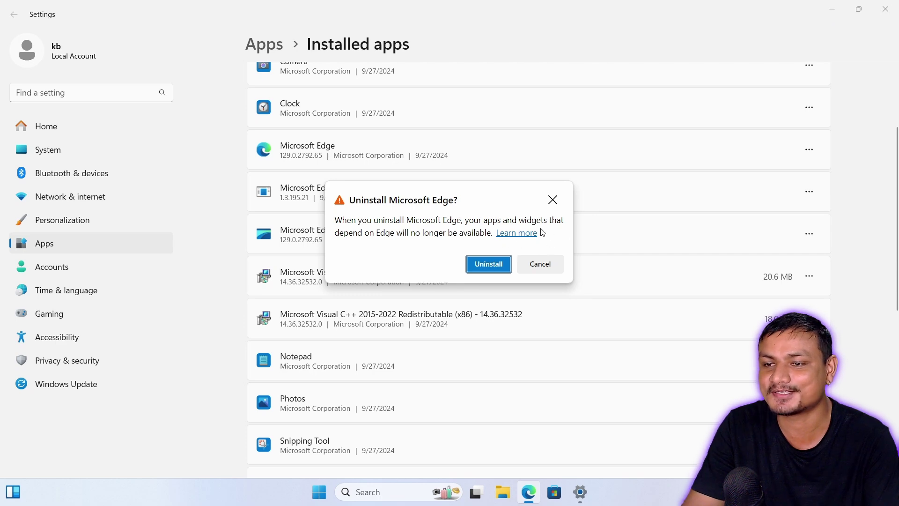
left_click(885, 14)
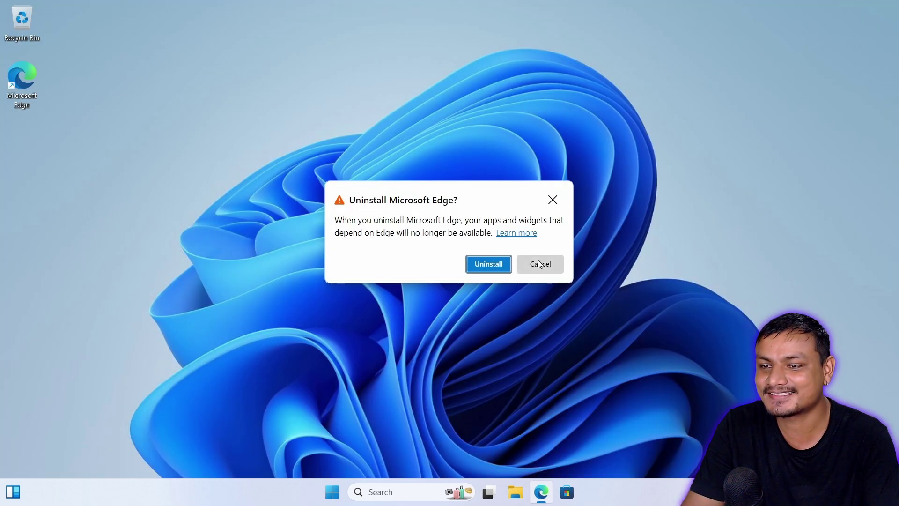
left_click(540, 263)
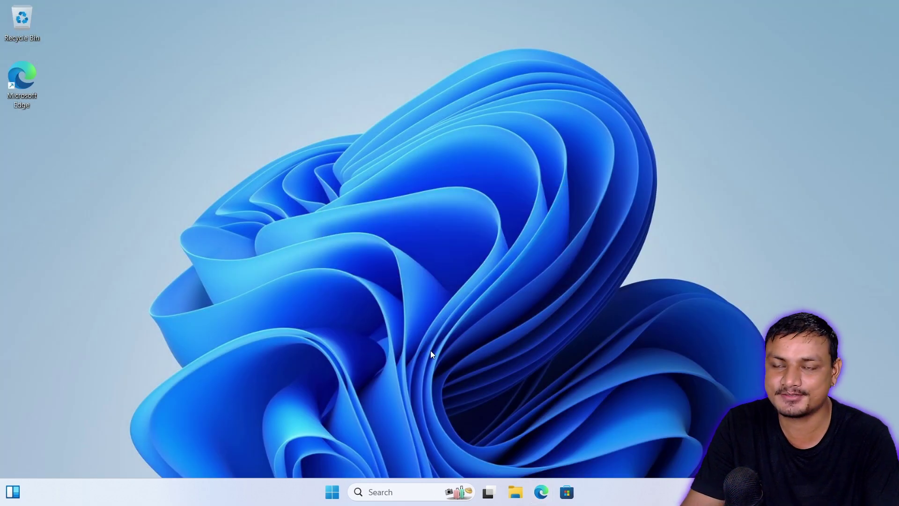
right_click(293, 491)
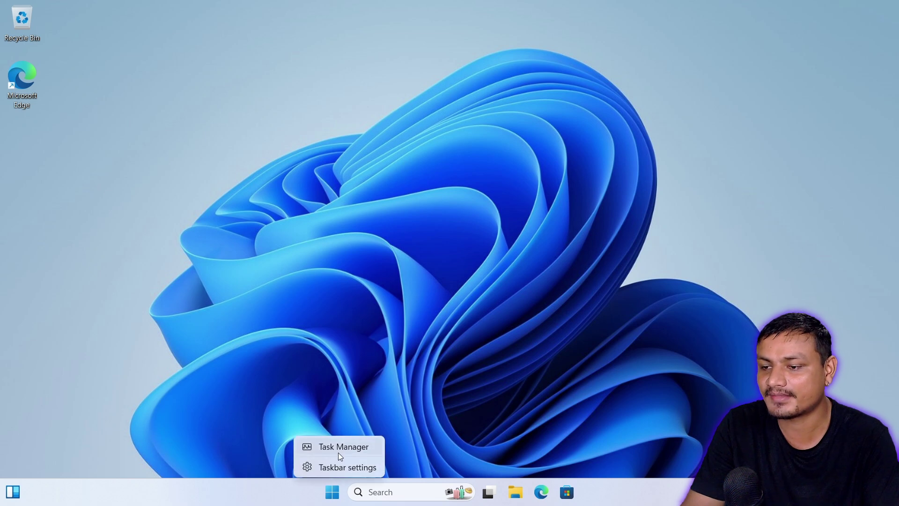
left_click(292, 491)
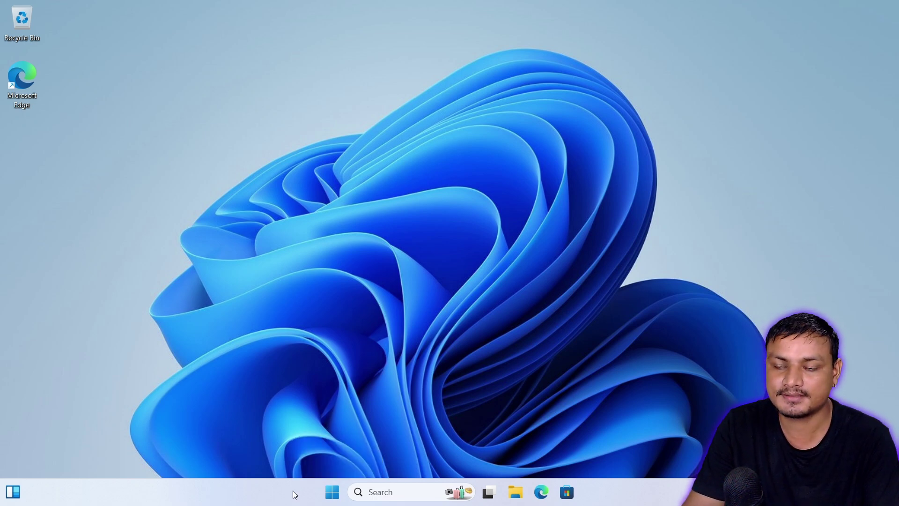
key("super+e")
scroll(174, 267, "down", 1)
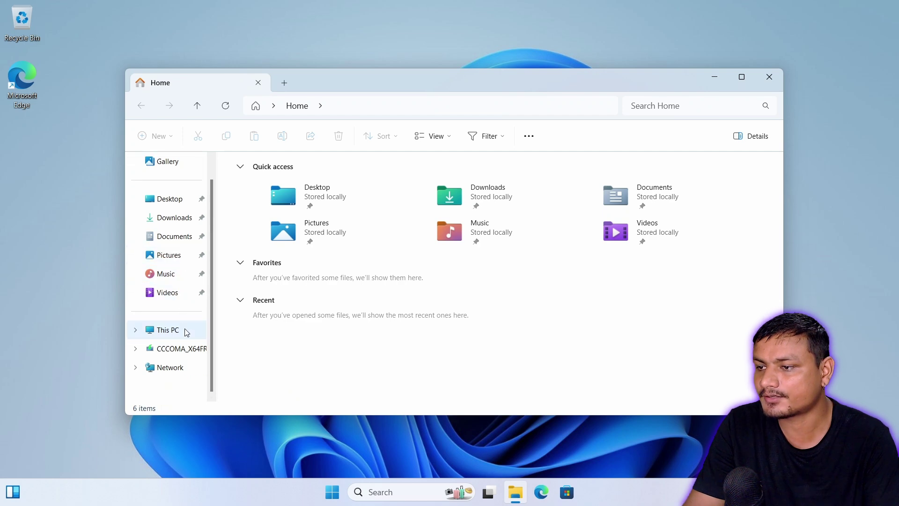
left_click(176, 217)
left_click(171, 237)
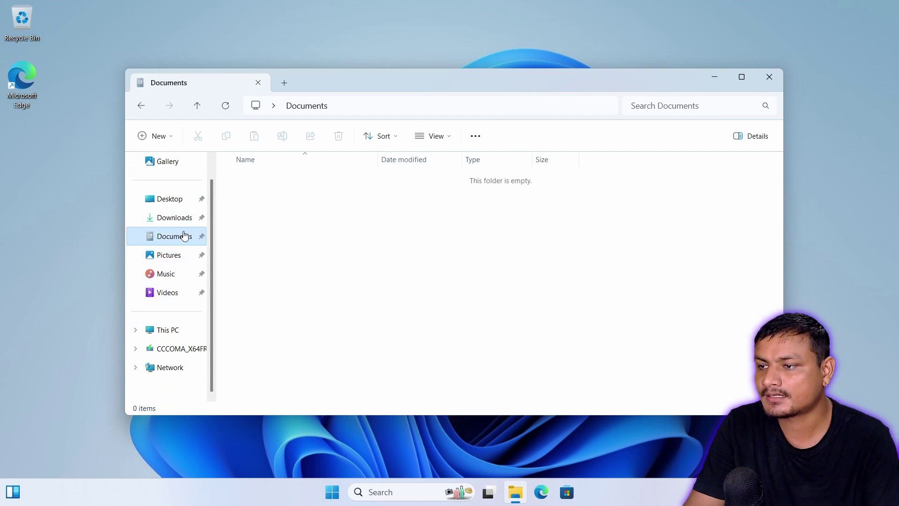
right_click(185, 236)
left_click(229, 383)
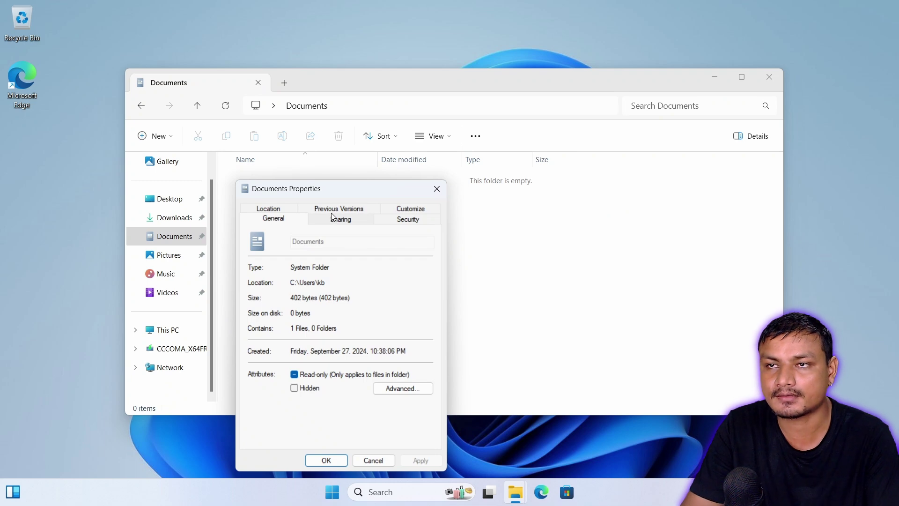
left_click(281, 207)
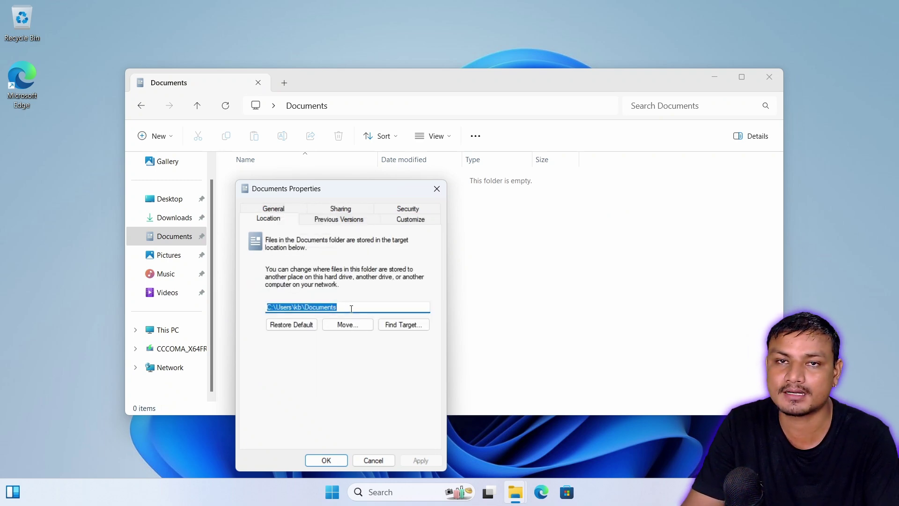
left_click(354, 308)
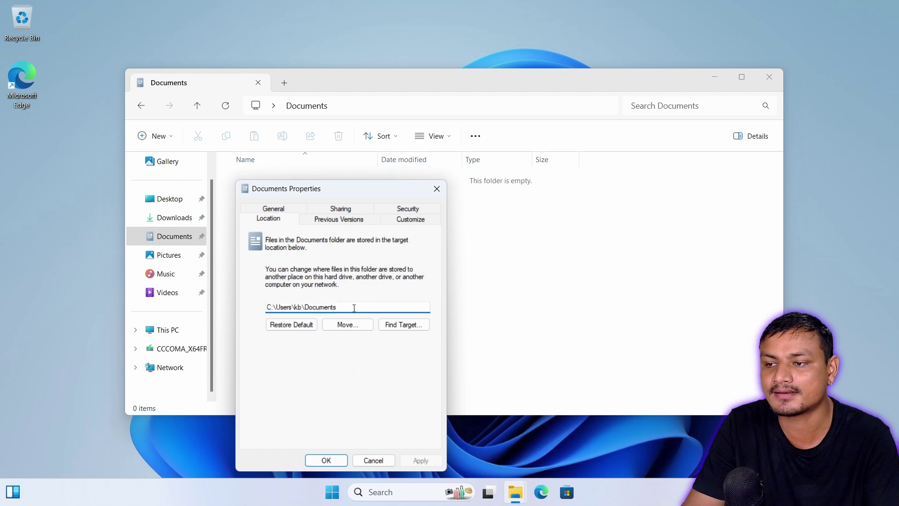
left_click(355, 324)
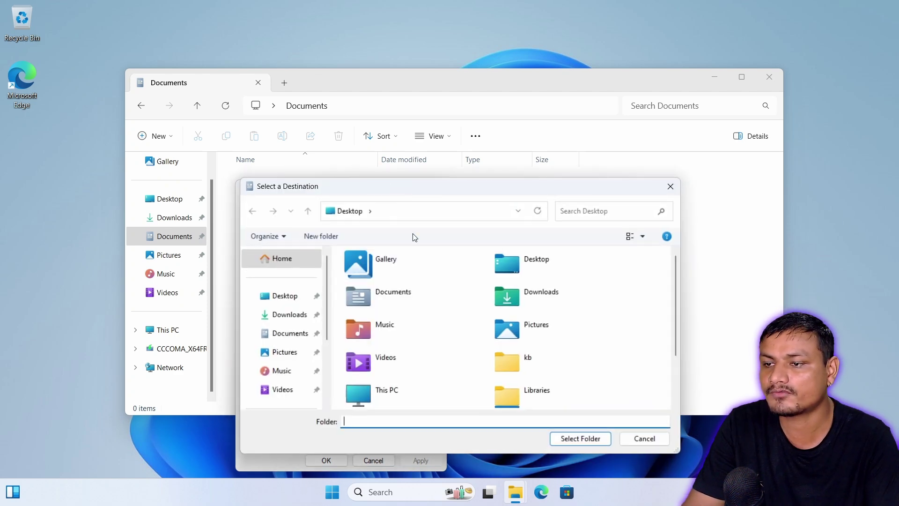
left_click(670, 186)
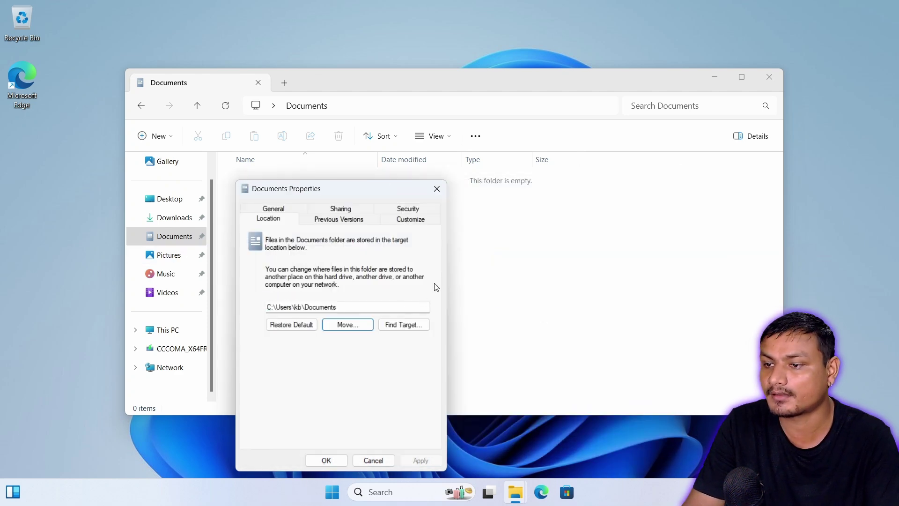
left_click(437, 189)
left_click(769, 77)
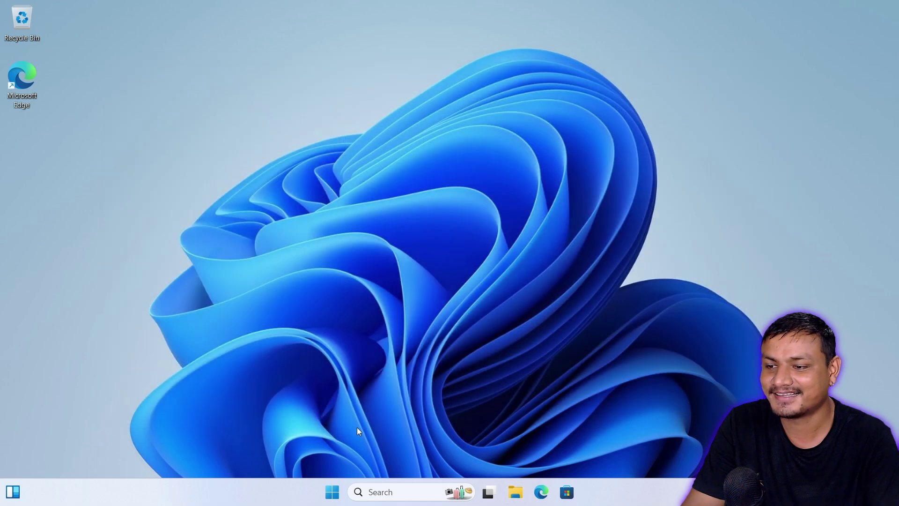
Search 'bit' to confirm BitLocker is off for drive C:, then review the Accounts page
left_click(374, 491)
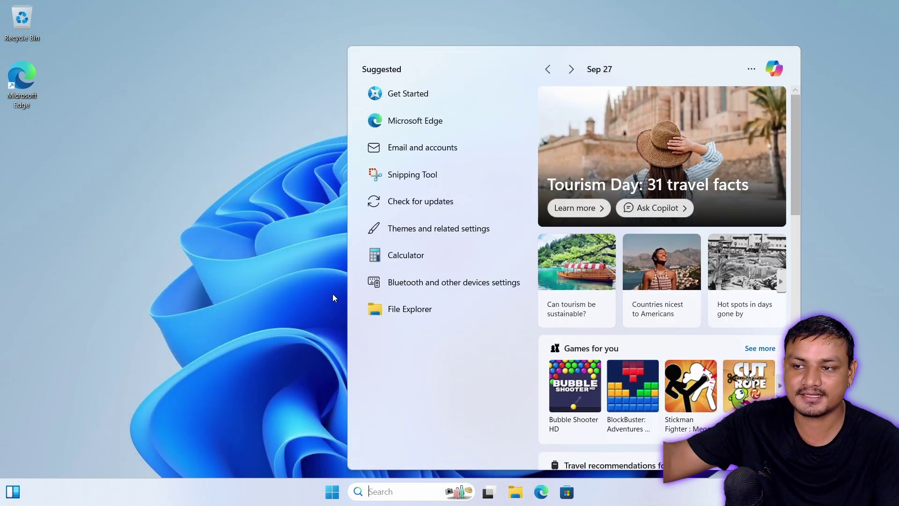
type("bit")
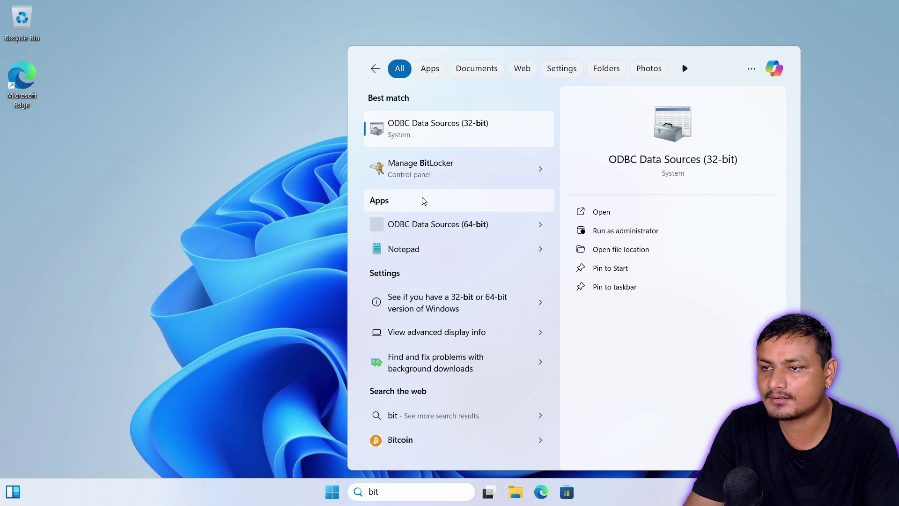
left_click(419, 163)
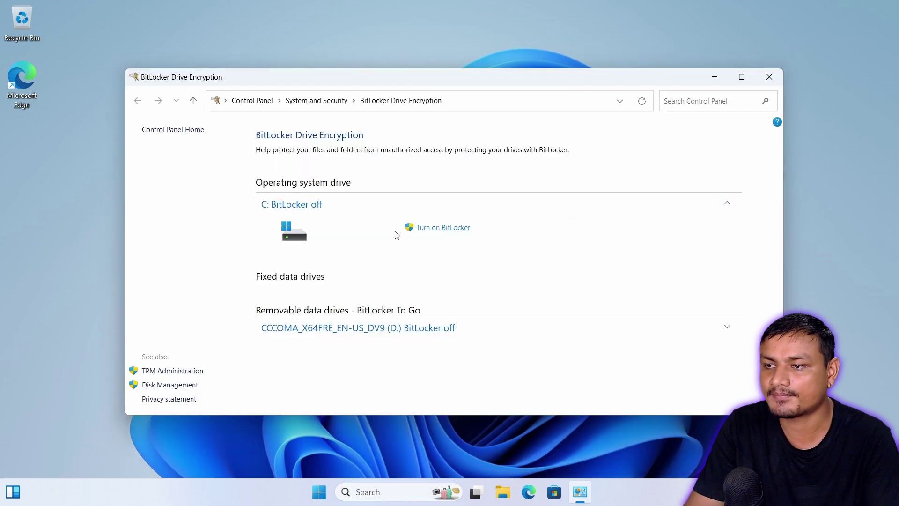
left_click(769, 76)
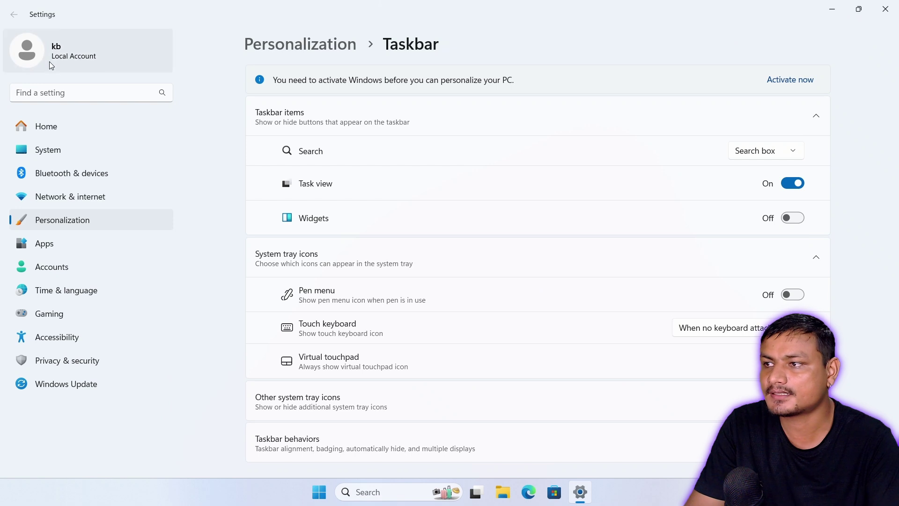
left_click(50, 62)
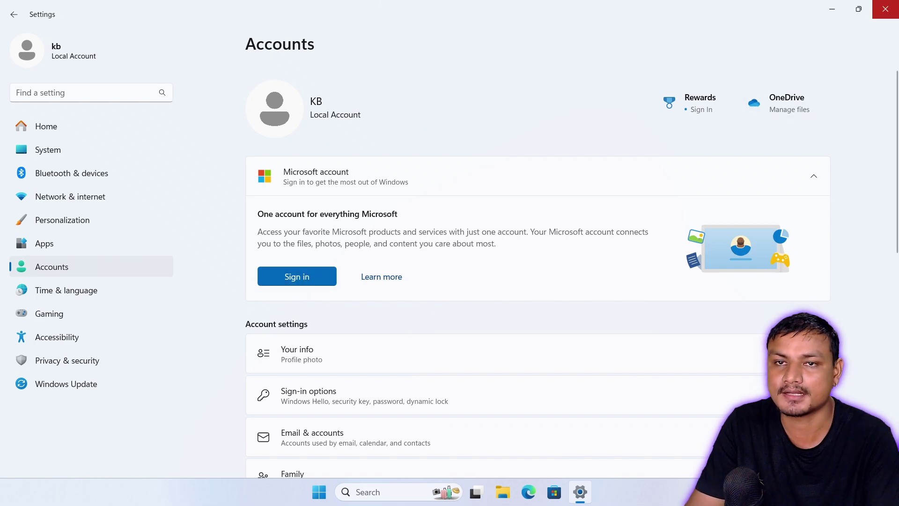
left_click(879, 16)
Bring Microsoft Store forward, move it right, close it, then open and dismiss Start
key("super")
left_click(479, 19)
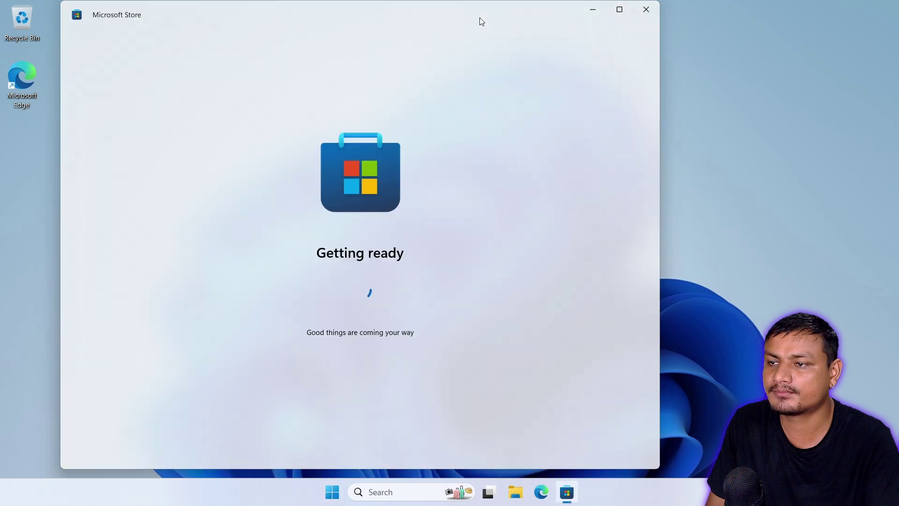
left_click_drag(453, 18, 502, 27)
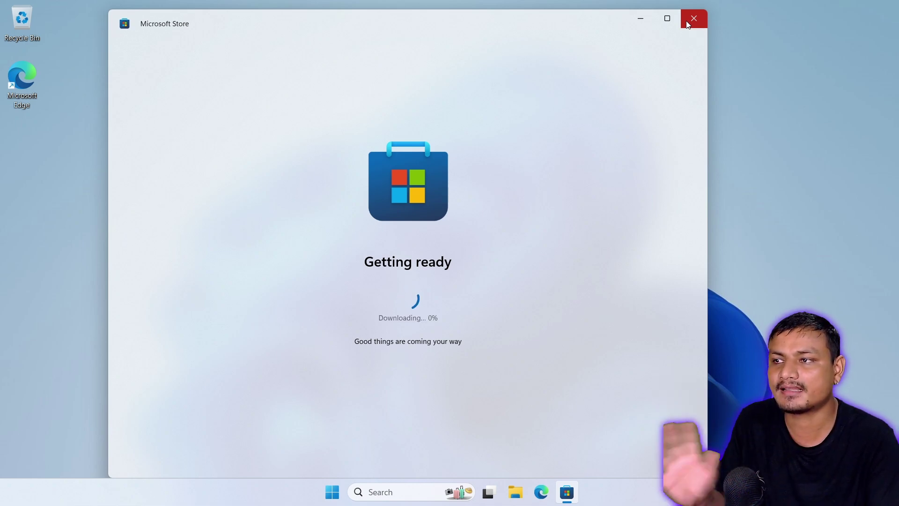
left_click(686, 21)
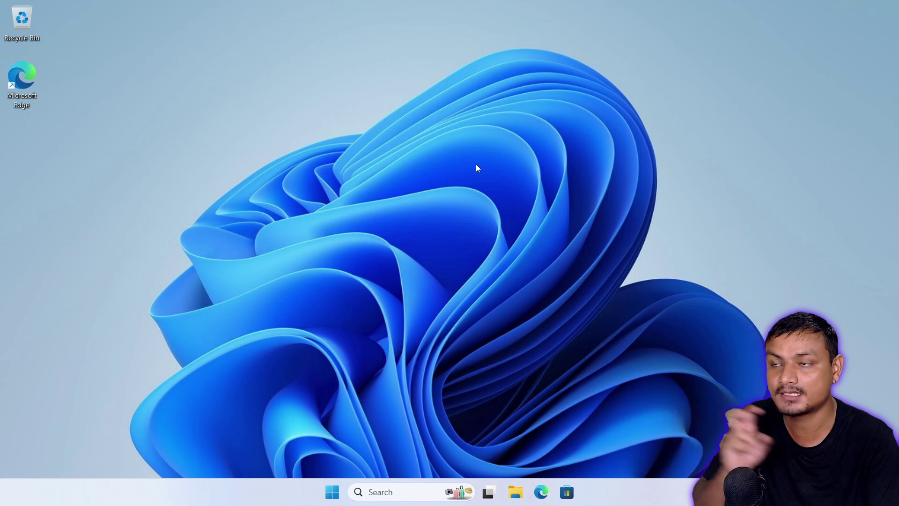
key("super")
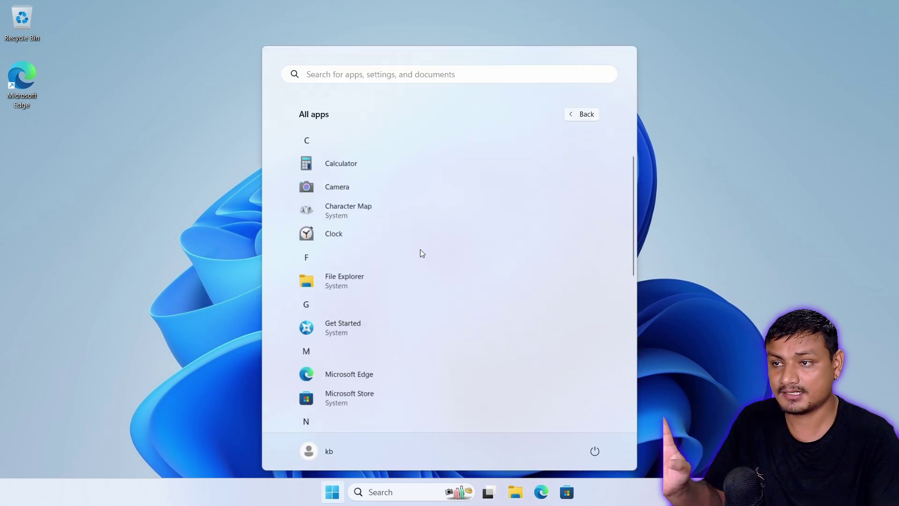
left_click(188, 102)
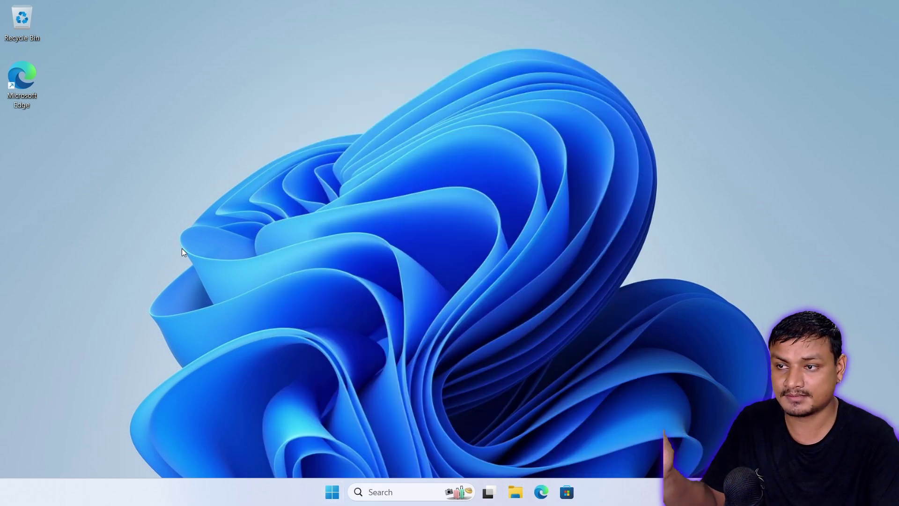